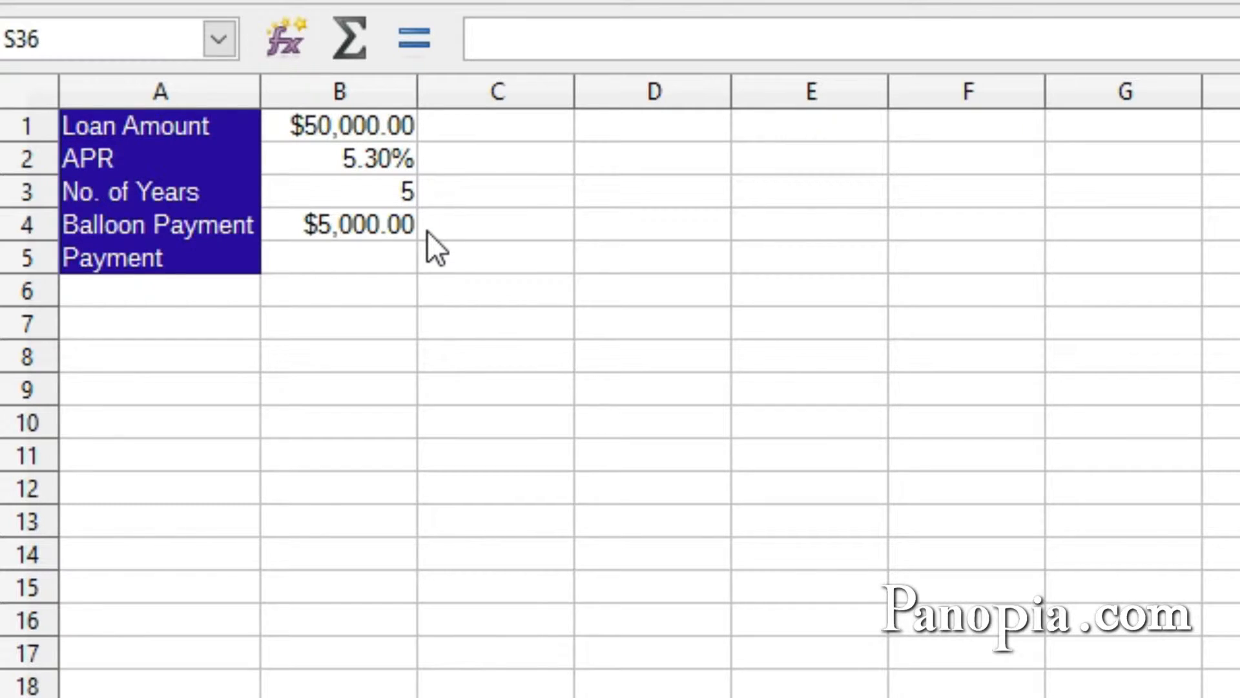
Step: Start a PMT formula in Payment cell B5 with B2/12 as the rate and B3*12 as the number of periods
left_click(373, 257)
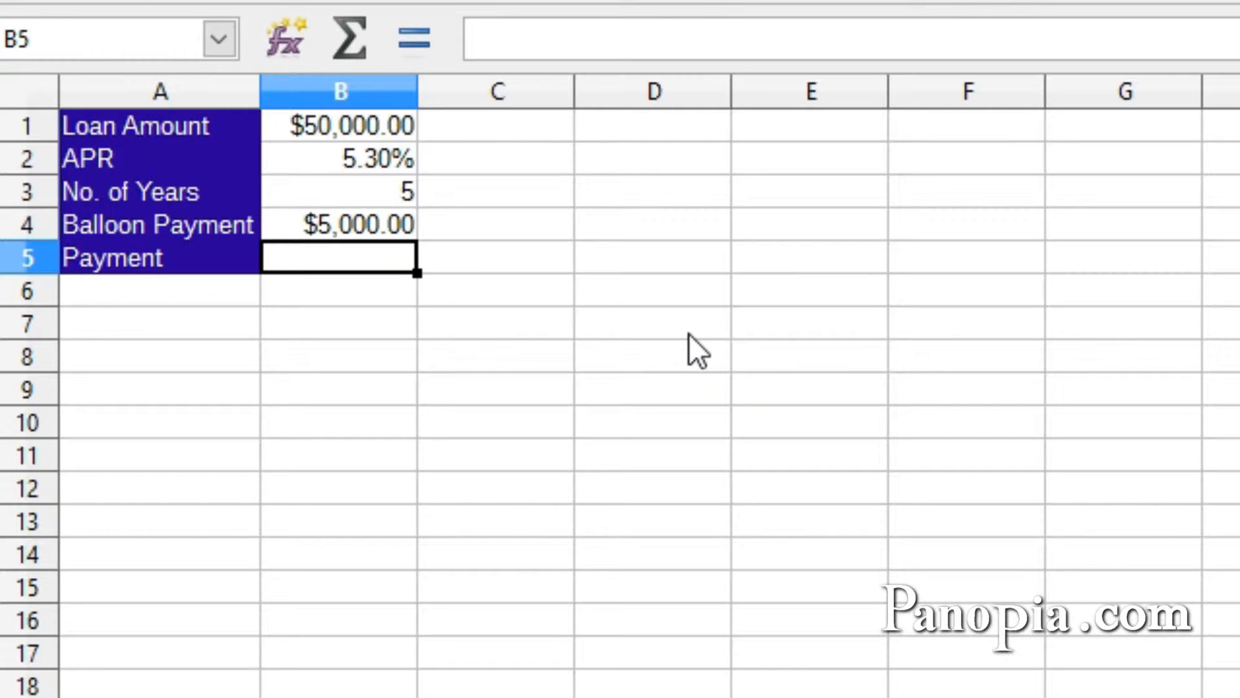
type("=")
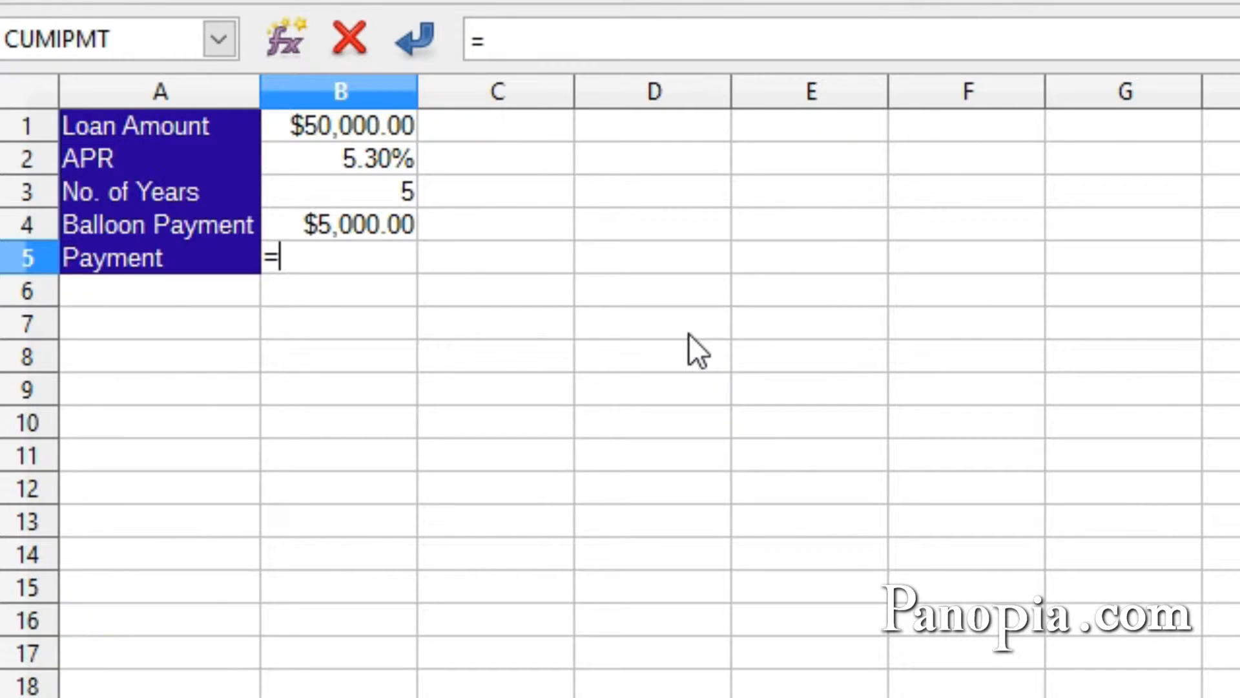
type("pmt")
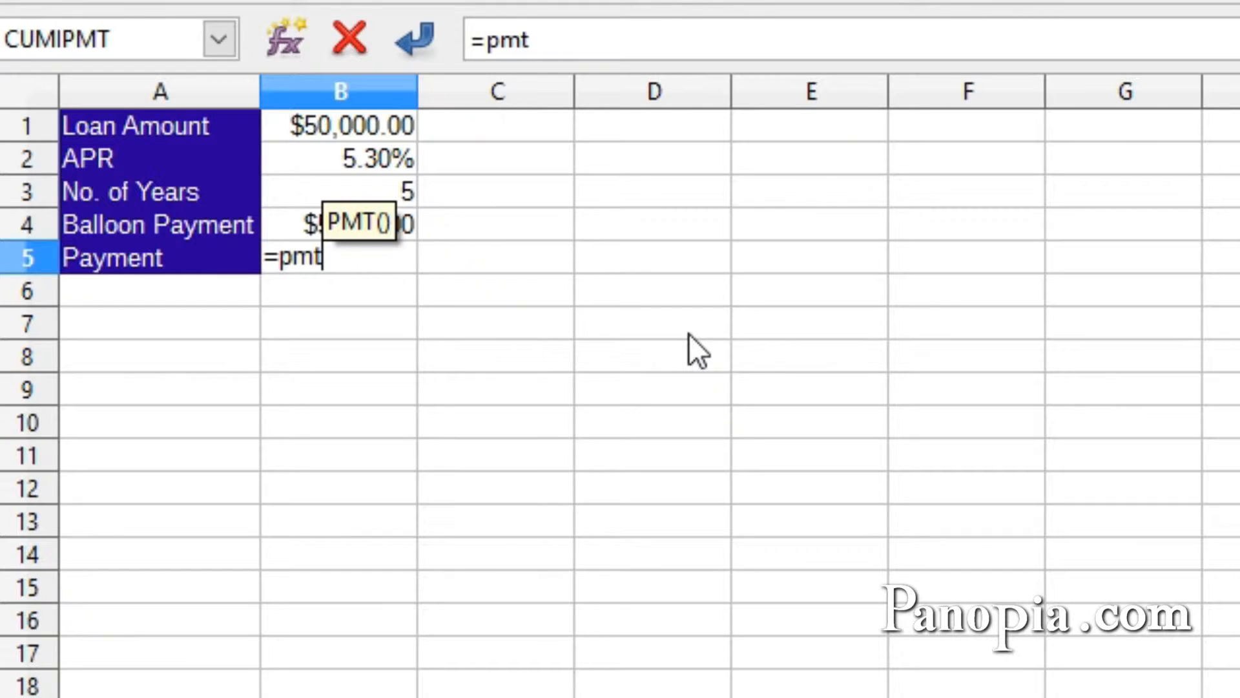
key("Return")
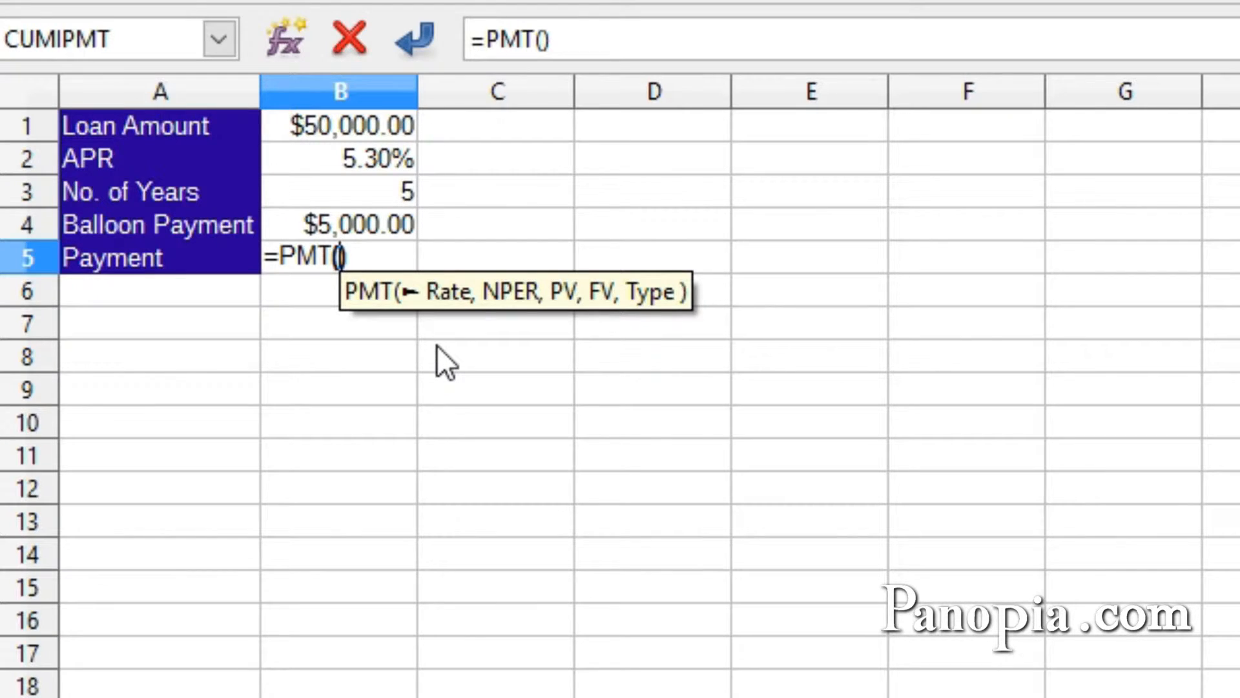
left_click(386, 159)
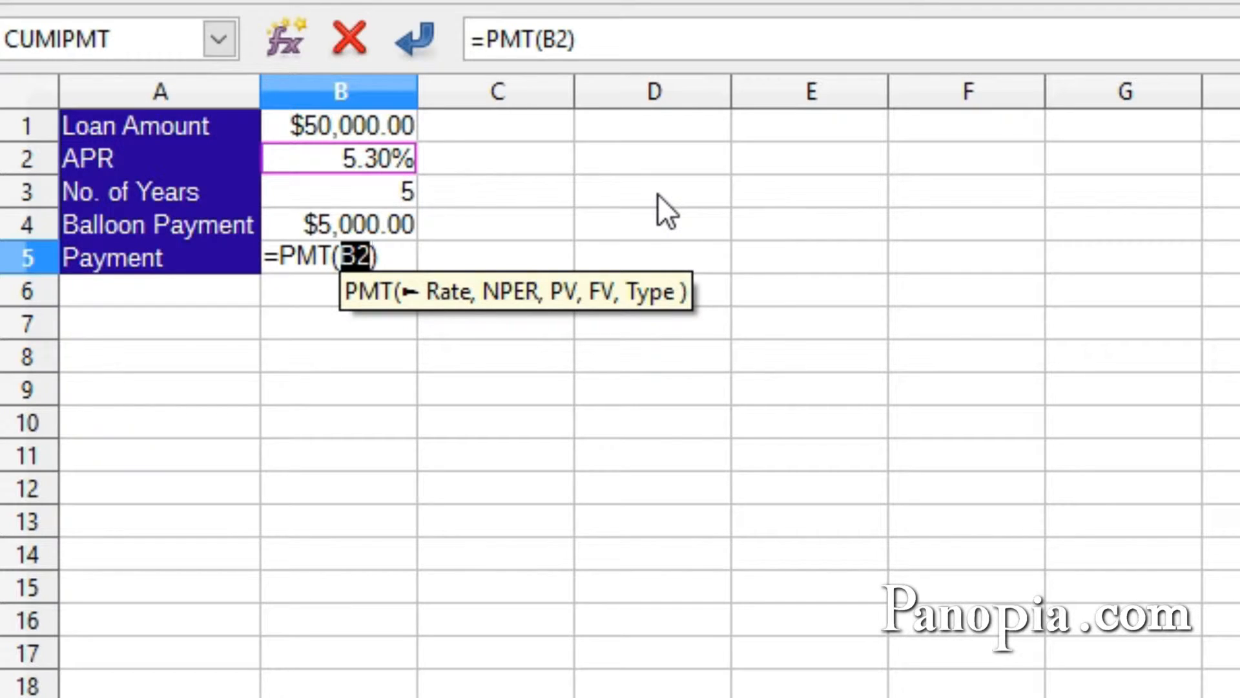
type("/12")
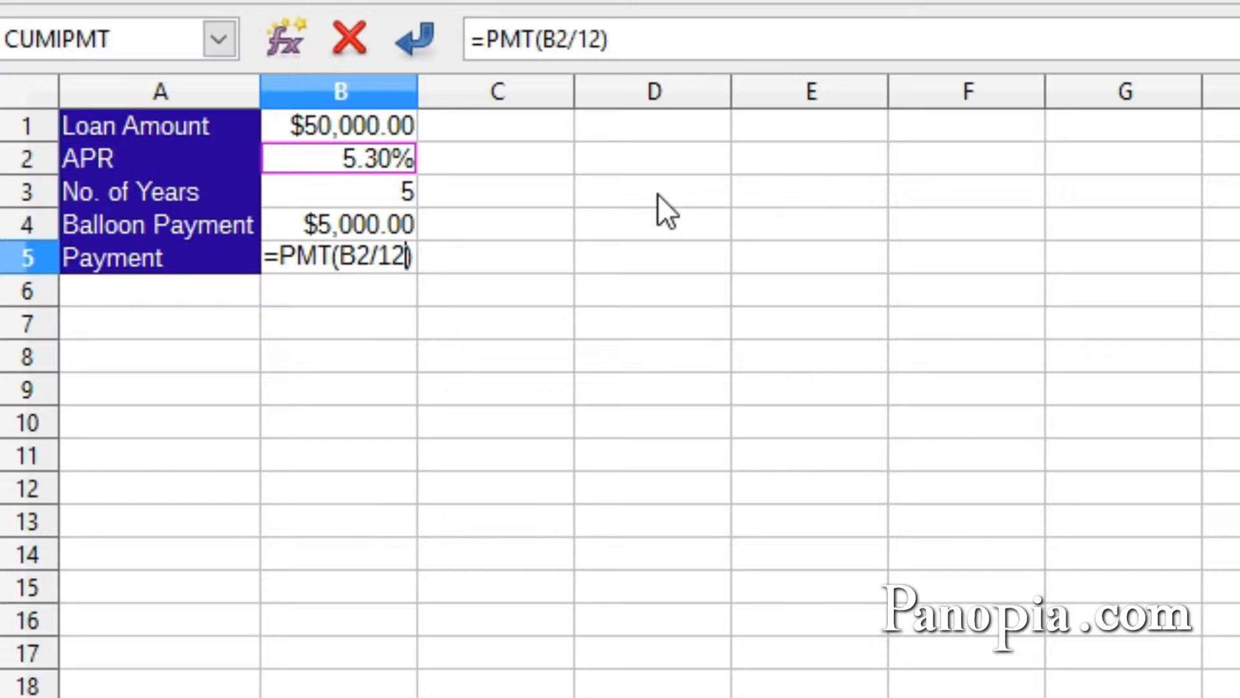
type(",")
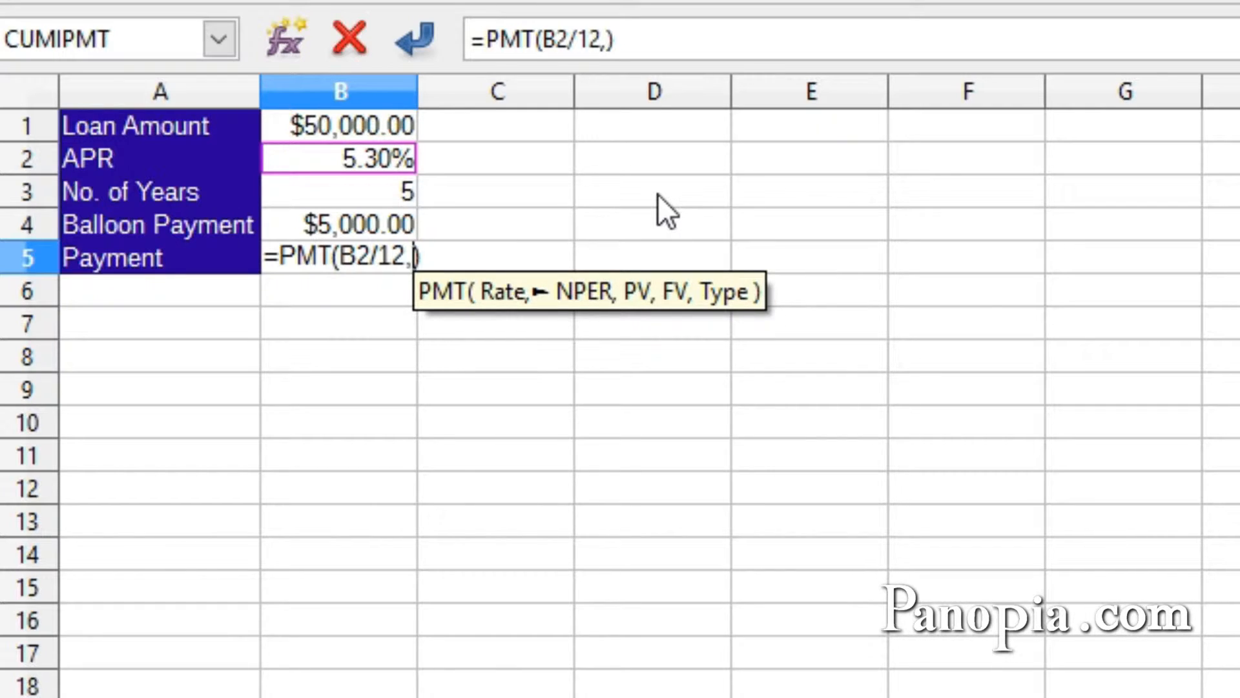
left_click(395, 186)
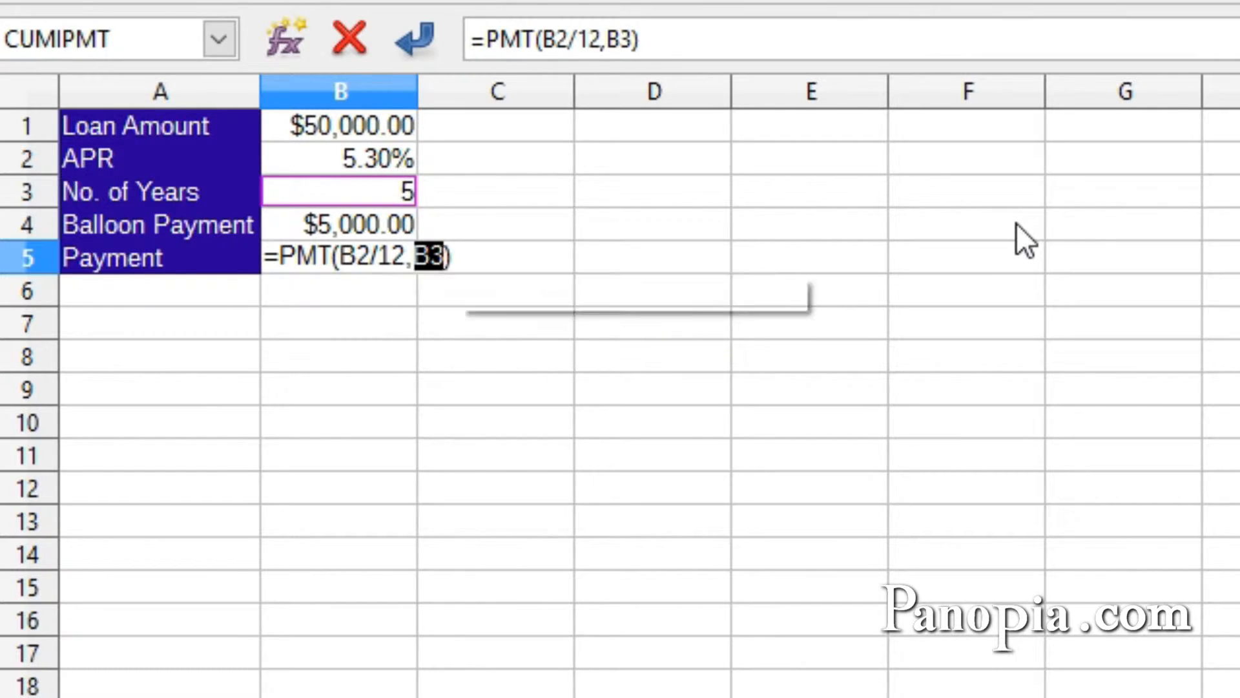
type("*12")
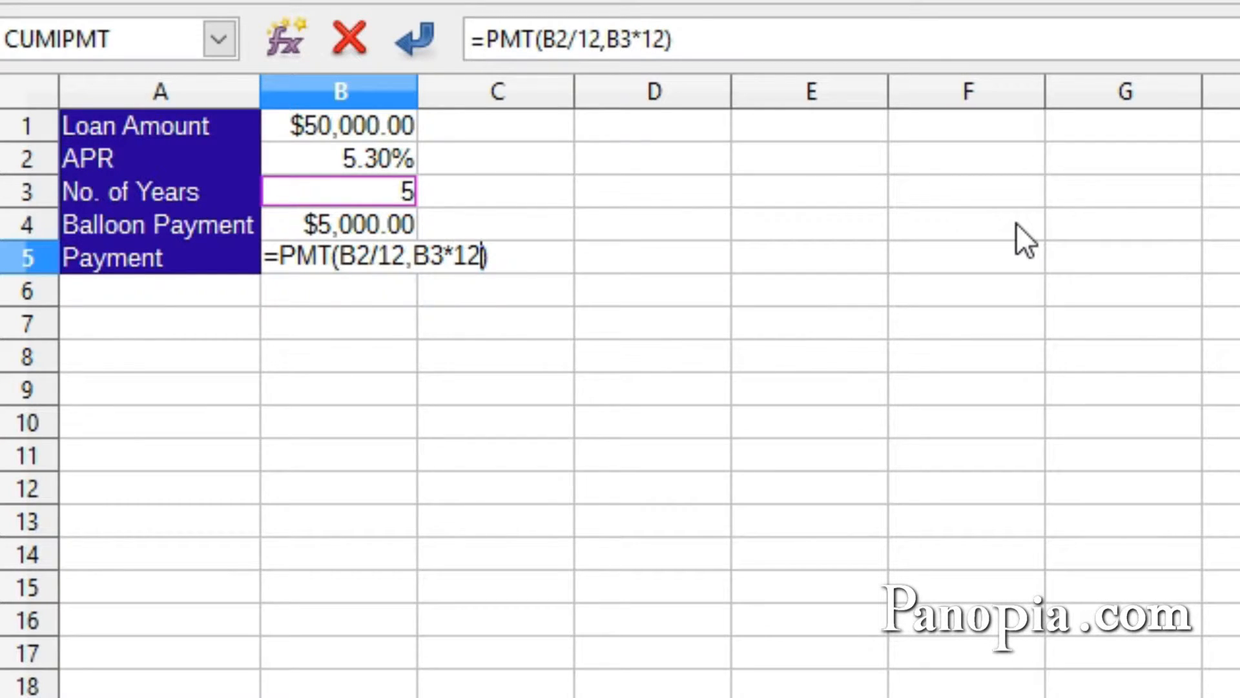
Step: Complete the PMT formula with loan amount B1 as the present value and -B4 as the future value
type(",")
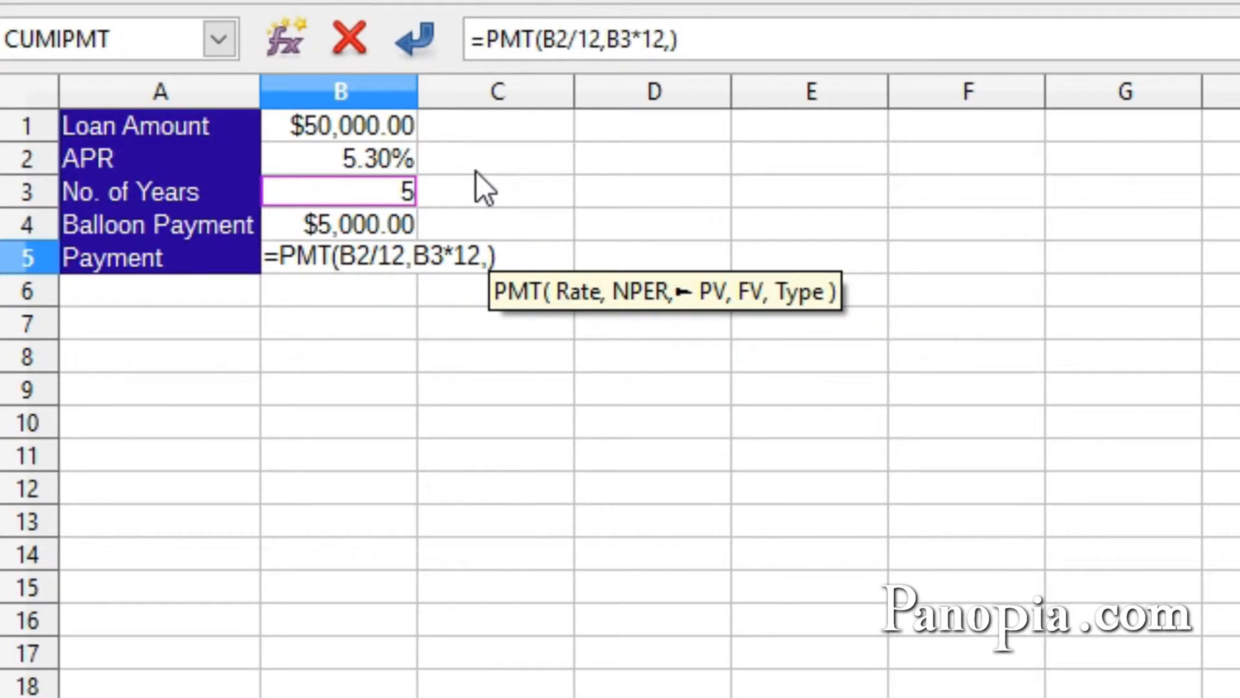
left_click(350, 128)
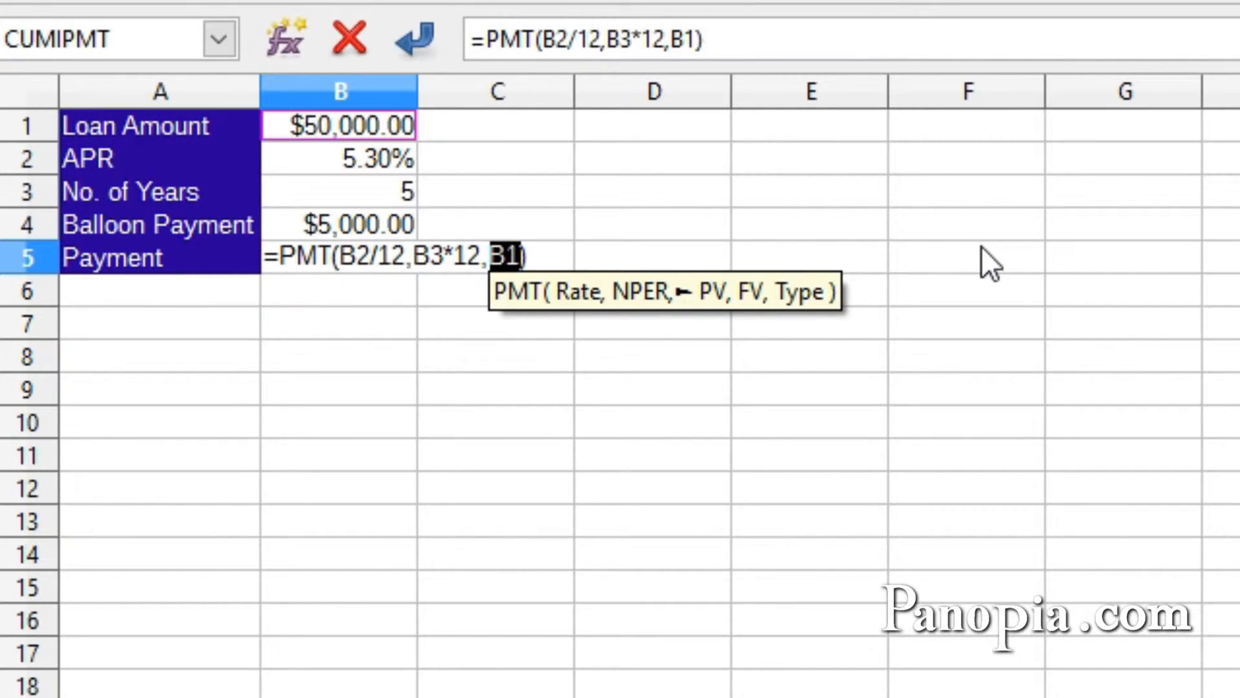
type(",")
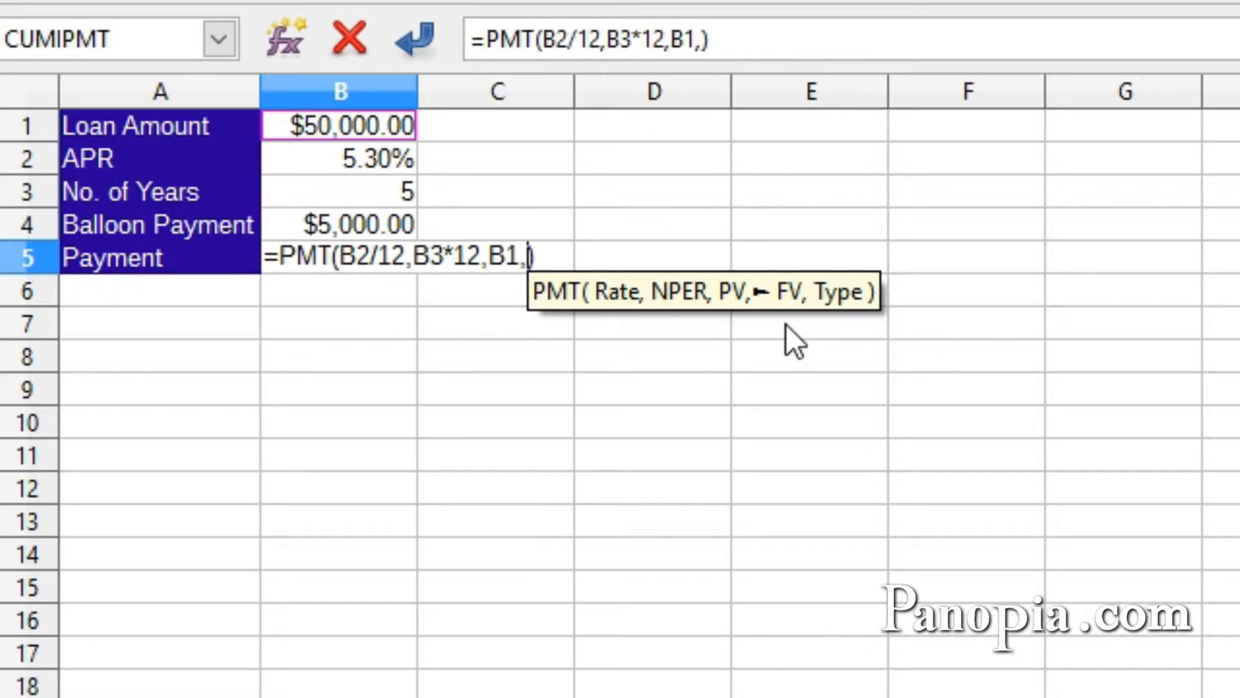
type("-")
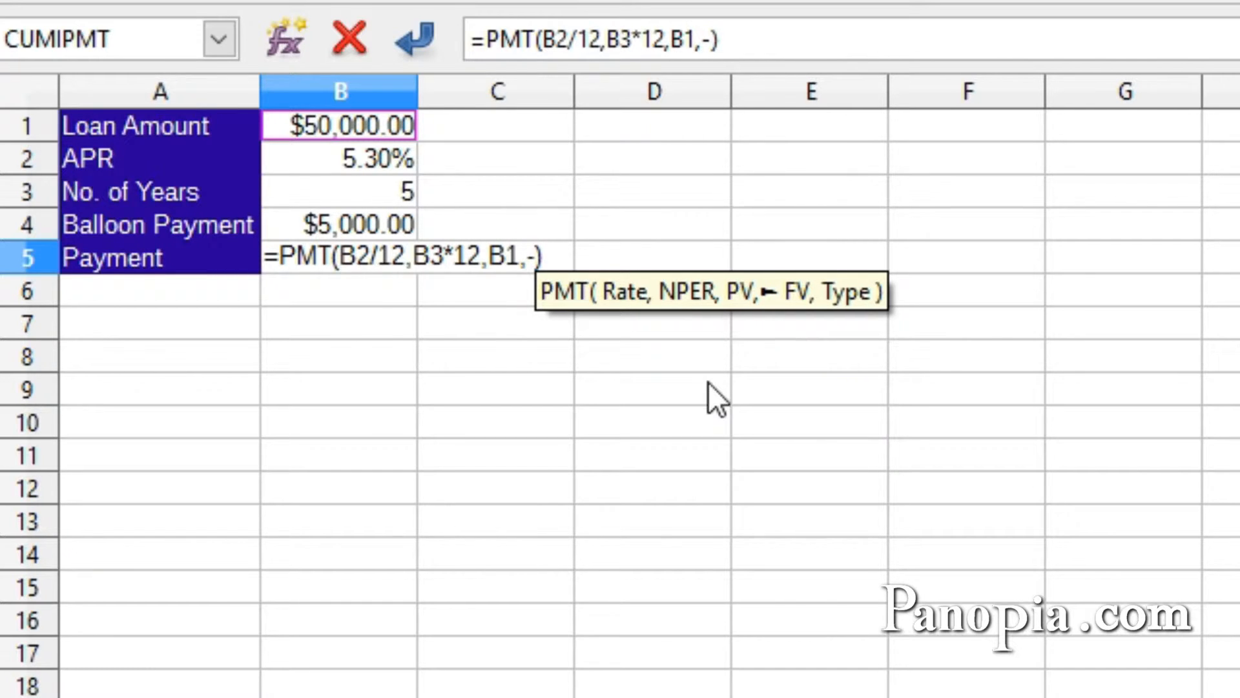
left_click(377, 227)
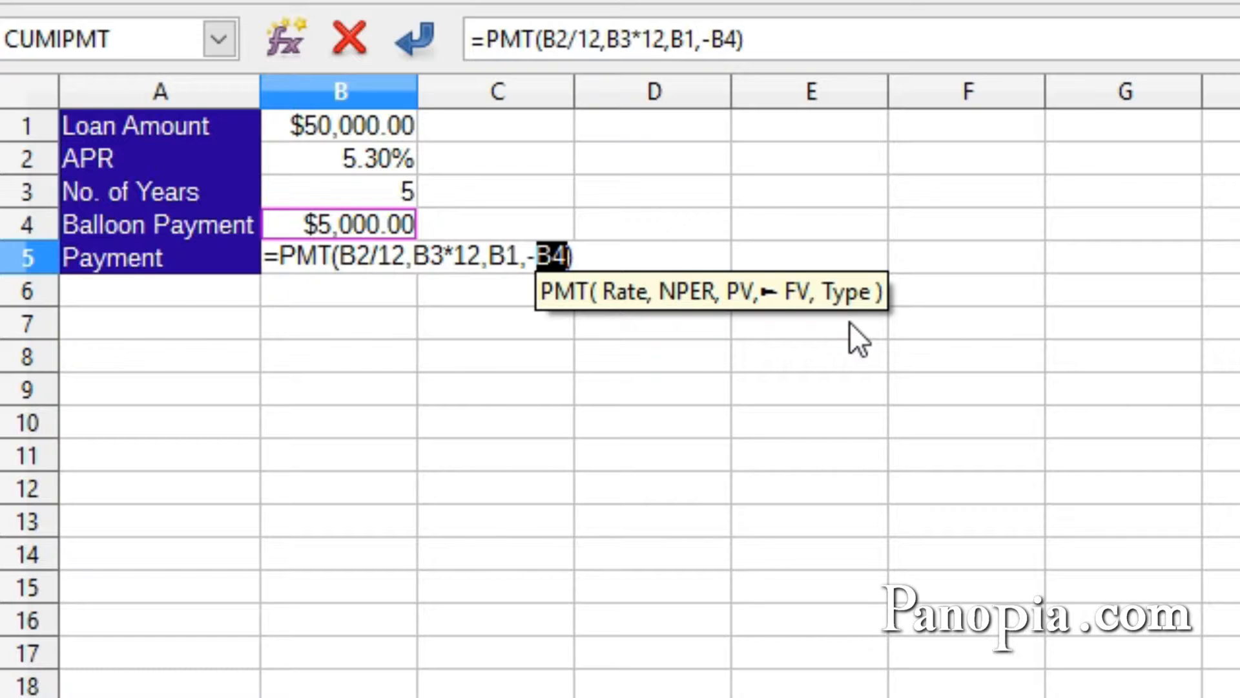
key("Return")
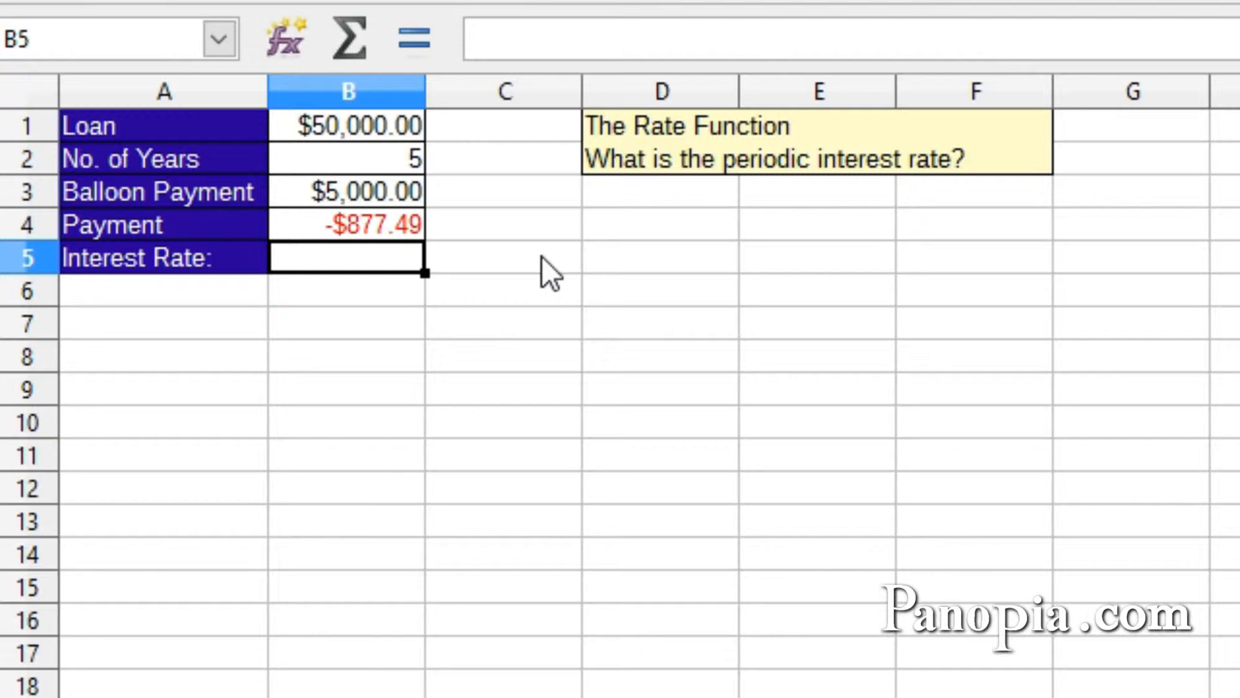
Step: Start a RATE formula in Interest Rate cell B5 with B2*12 as the number of periods
type("=")
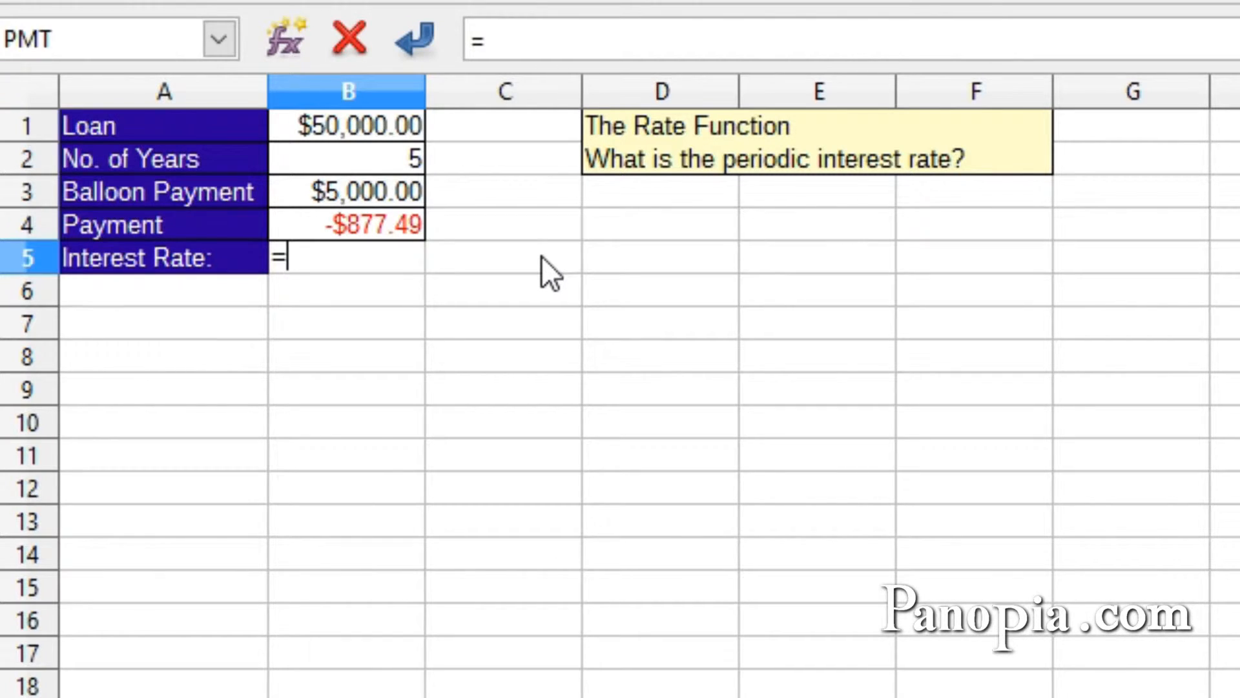
type("rate")
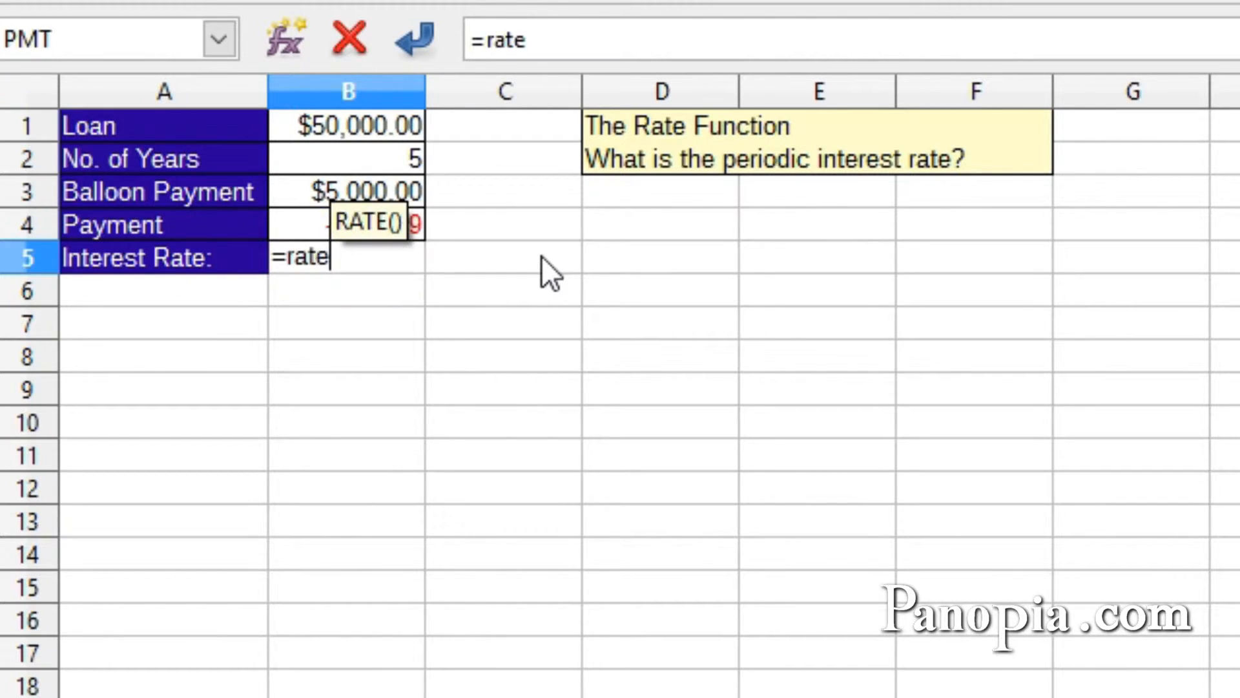
key("Return")
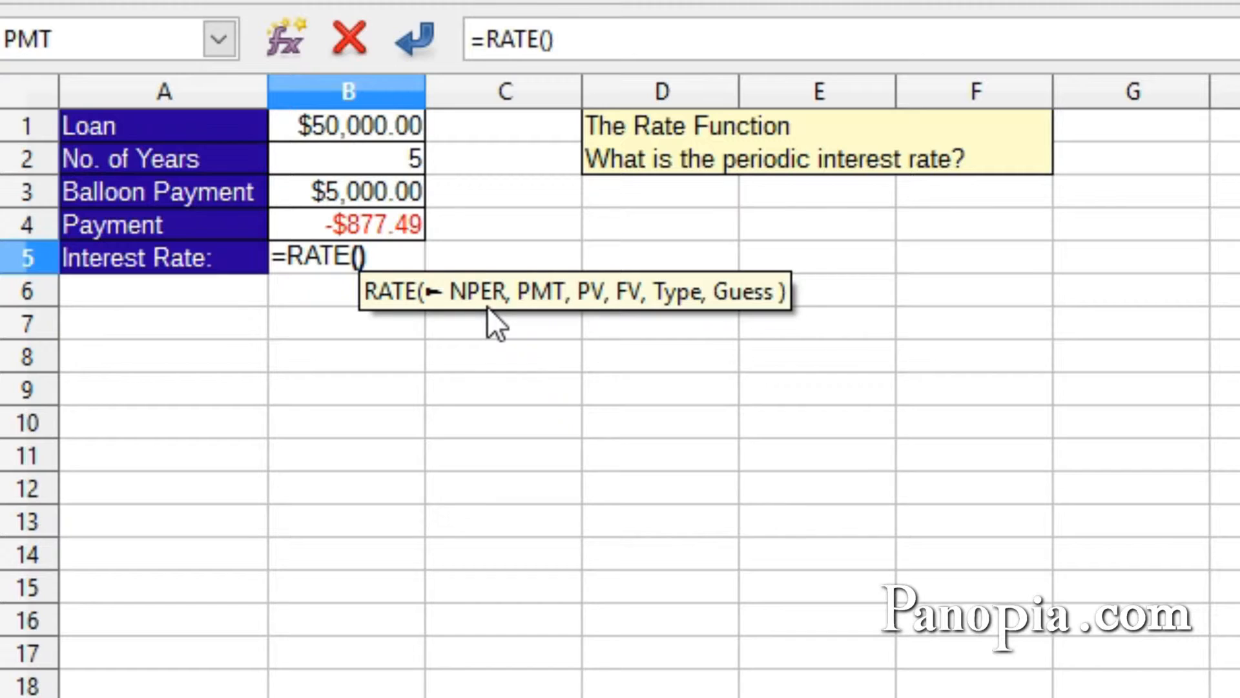
left_click(397, 158)
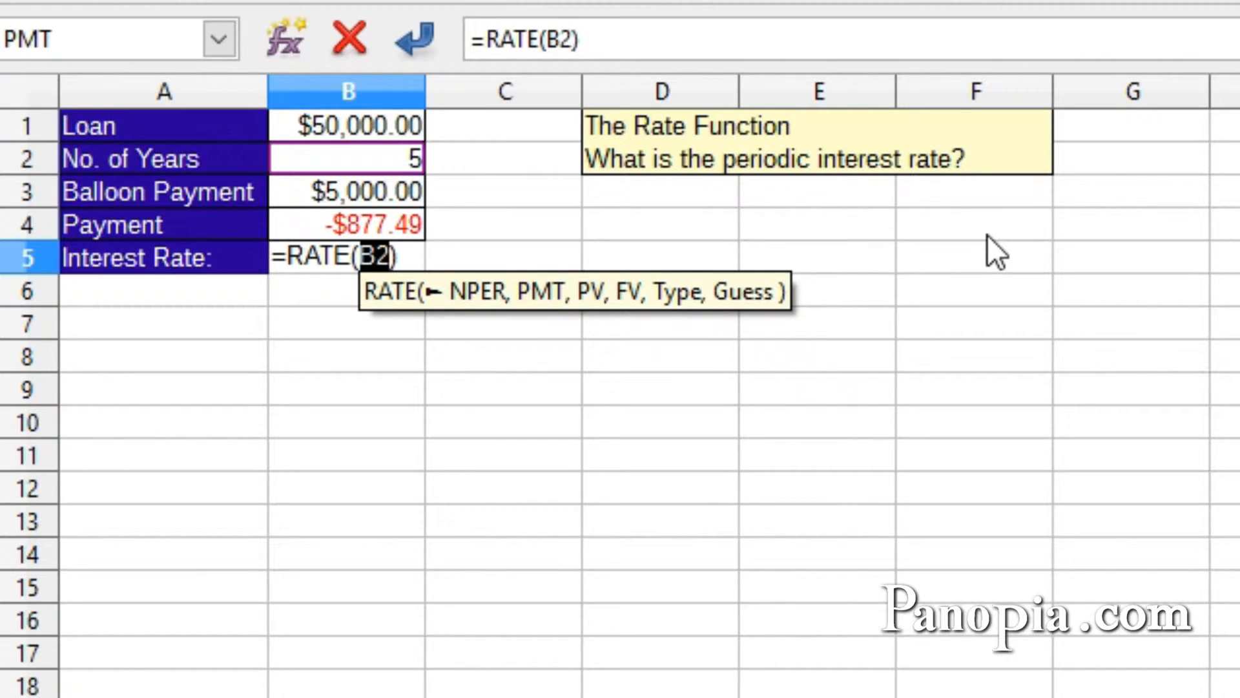
type("*")
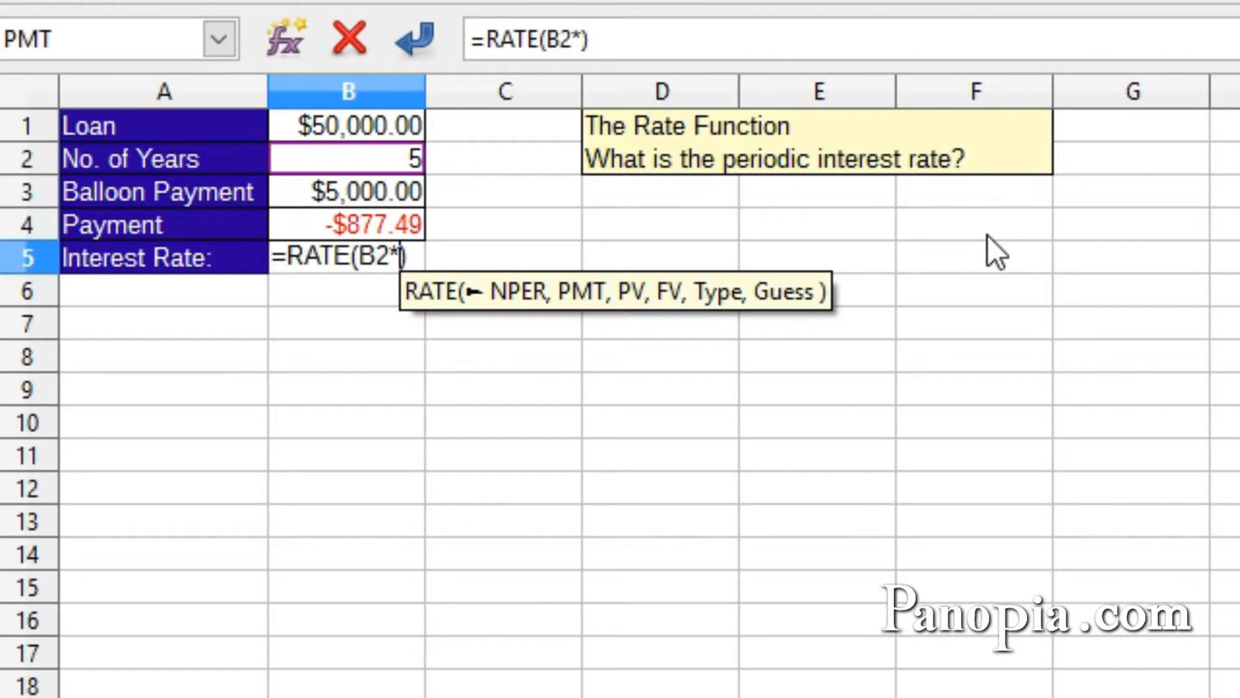
type("12")
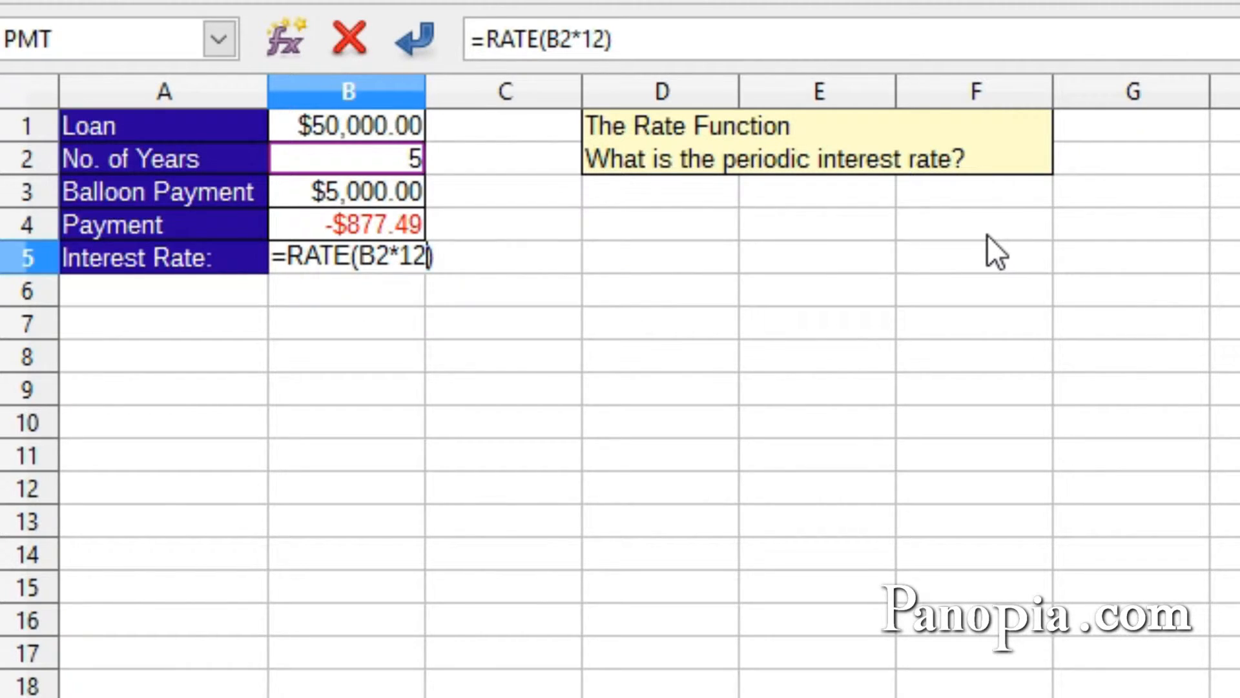
Step: Add payment B4, present value B1 and future value -B3 as the remaining arguments of the RATE formula
type(",")
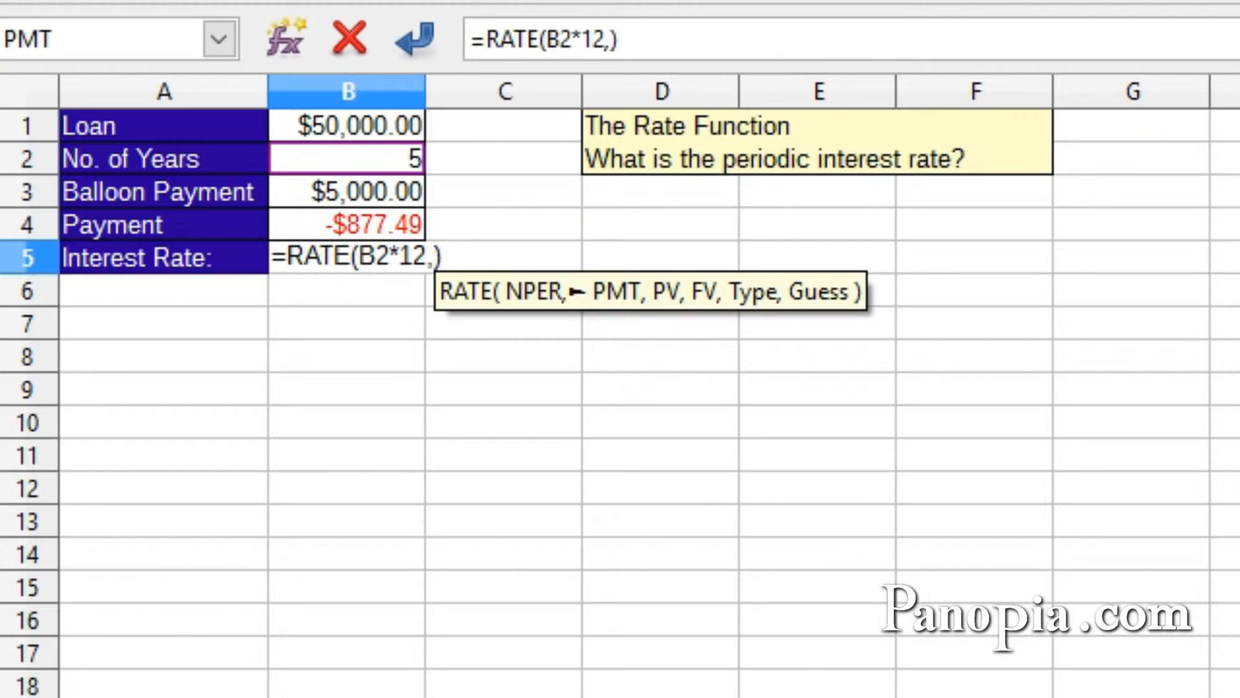
left_click(358, 221)
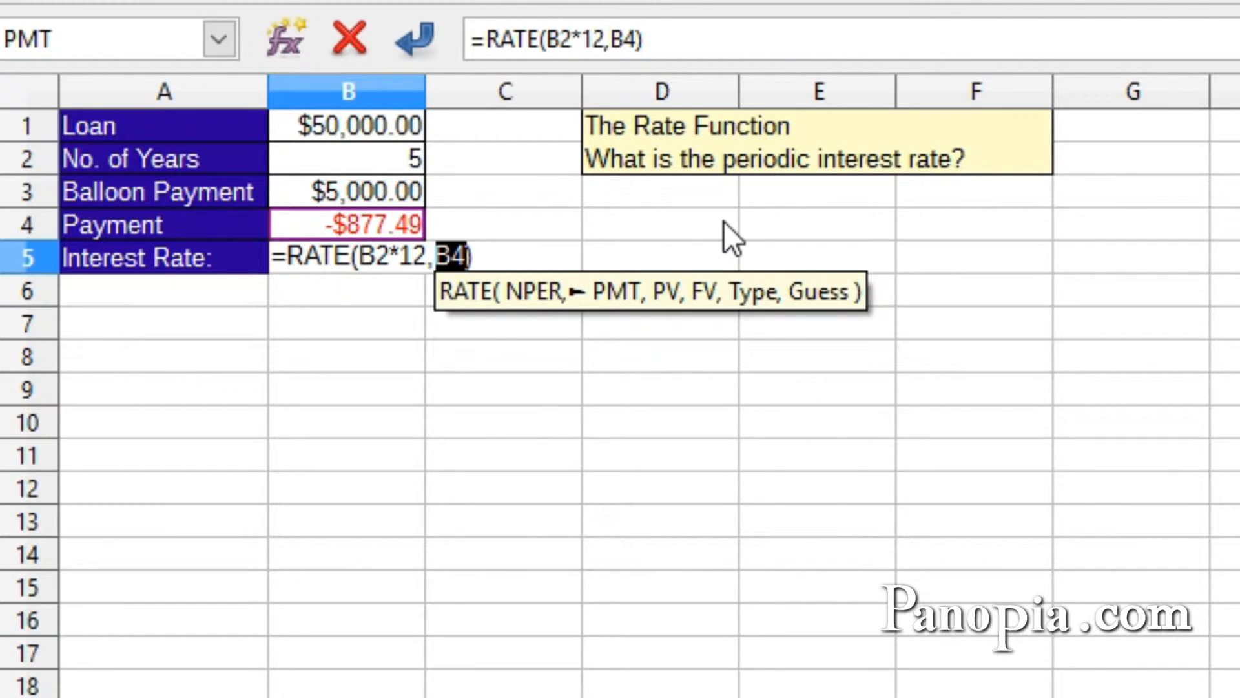
type(",")
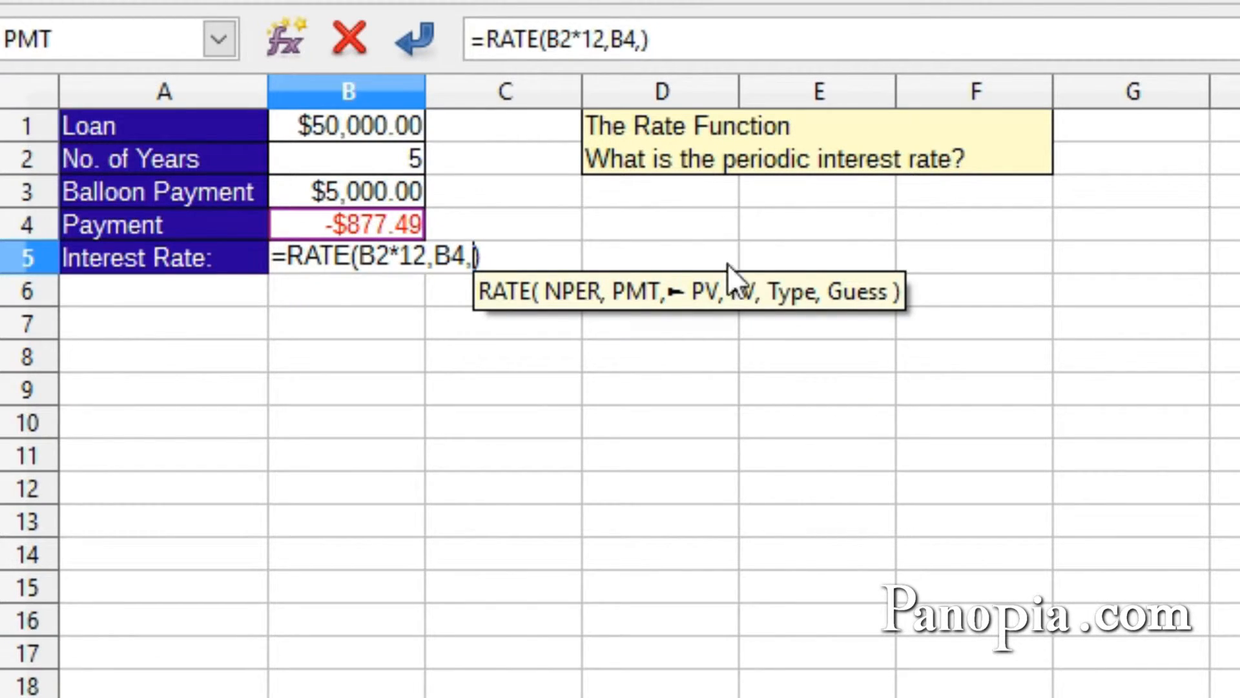
left_click(334, 126)
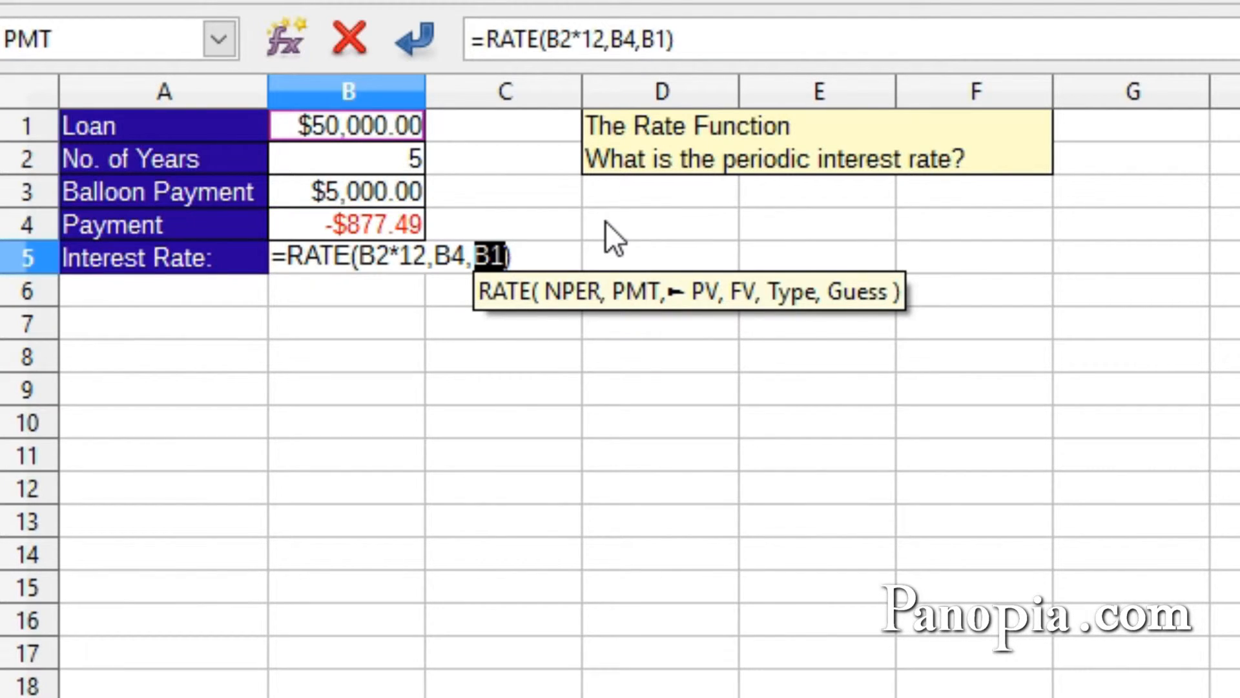
type(",")
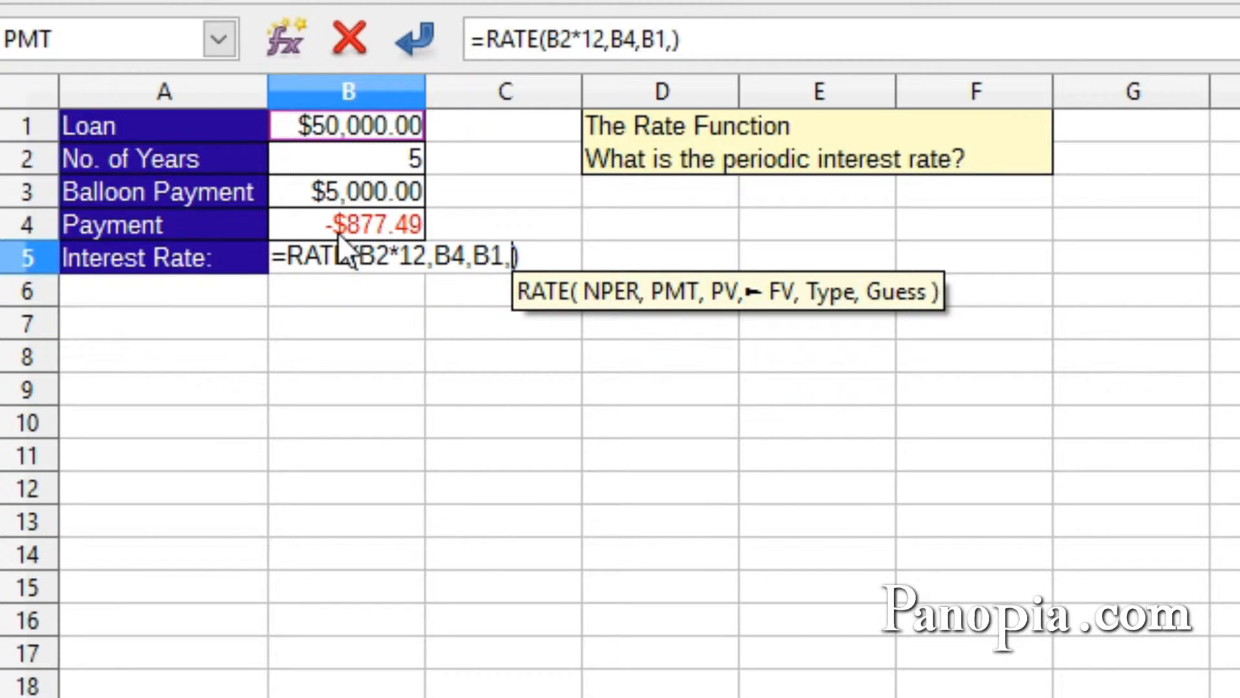
type("-")
left_click(336, 190)
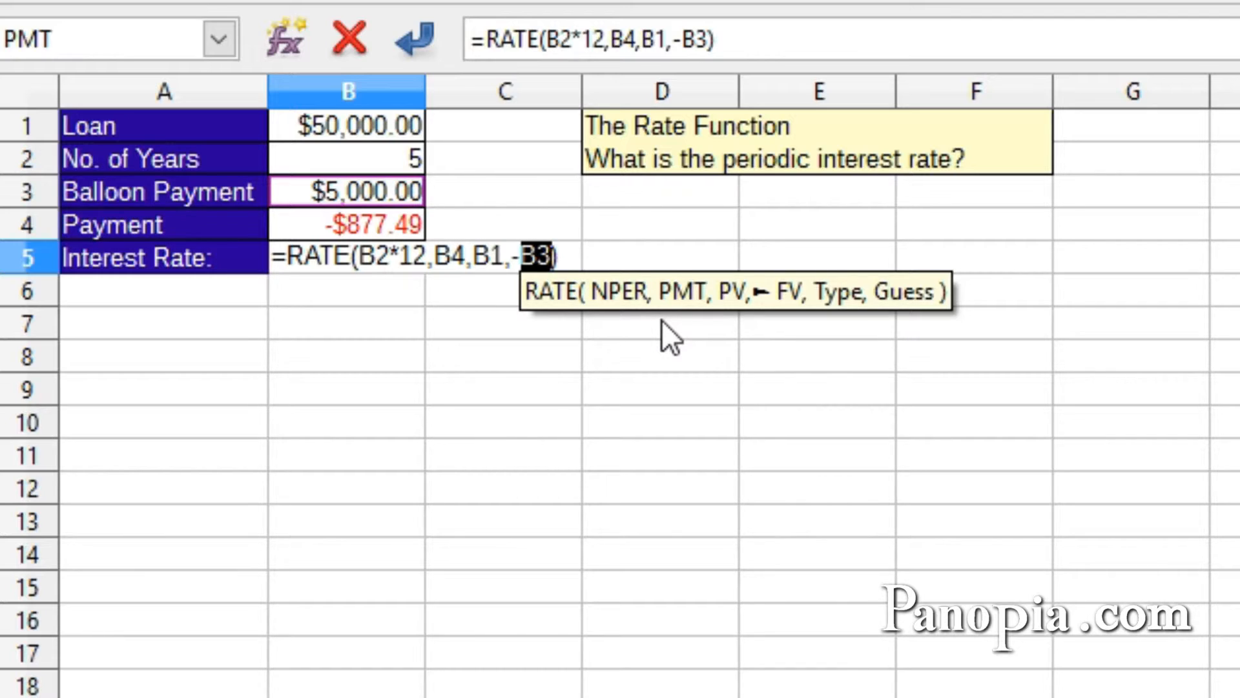
Step: Multiply the RATE function by 12 to annualize the interest rate and enter the formula
left_click(562, 241)
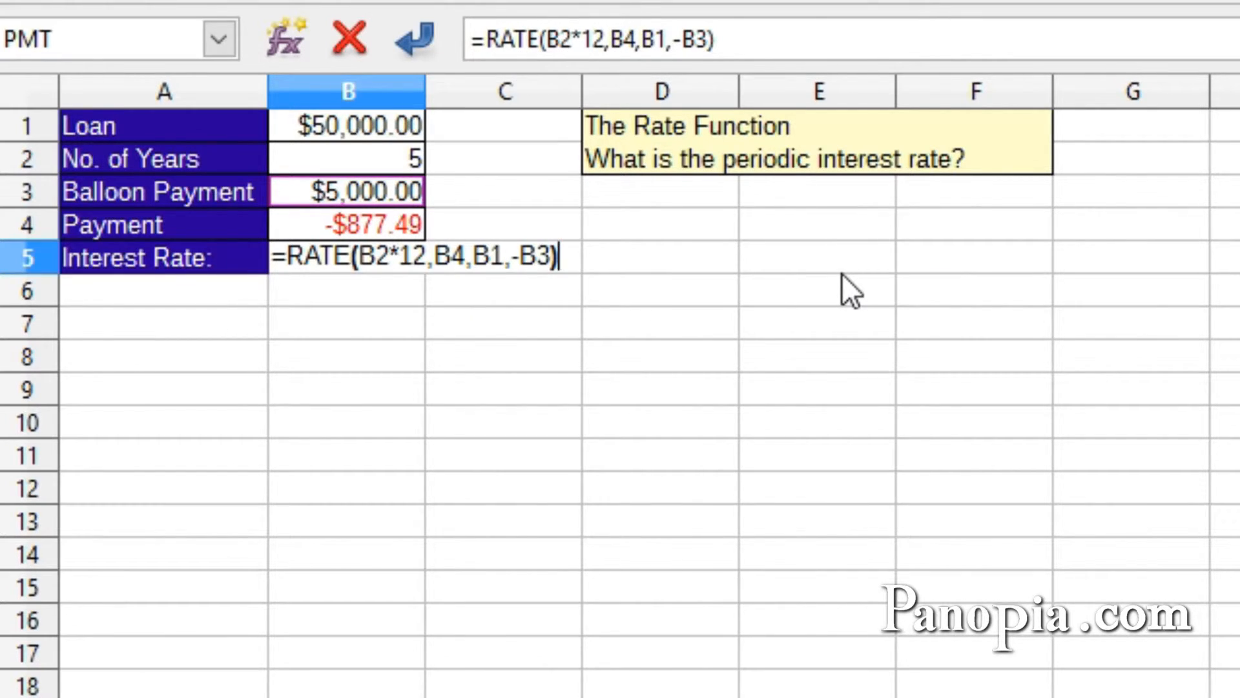
type("*12")
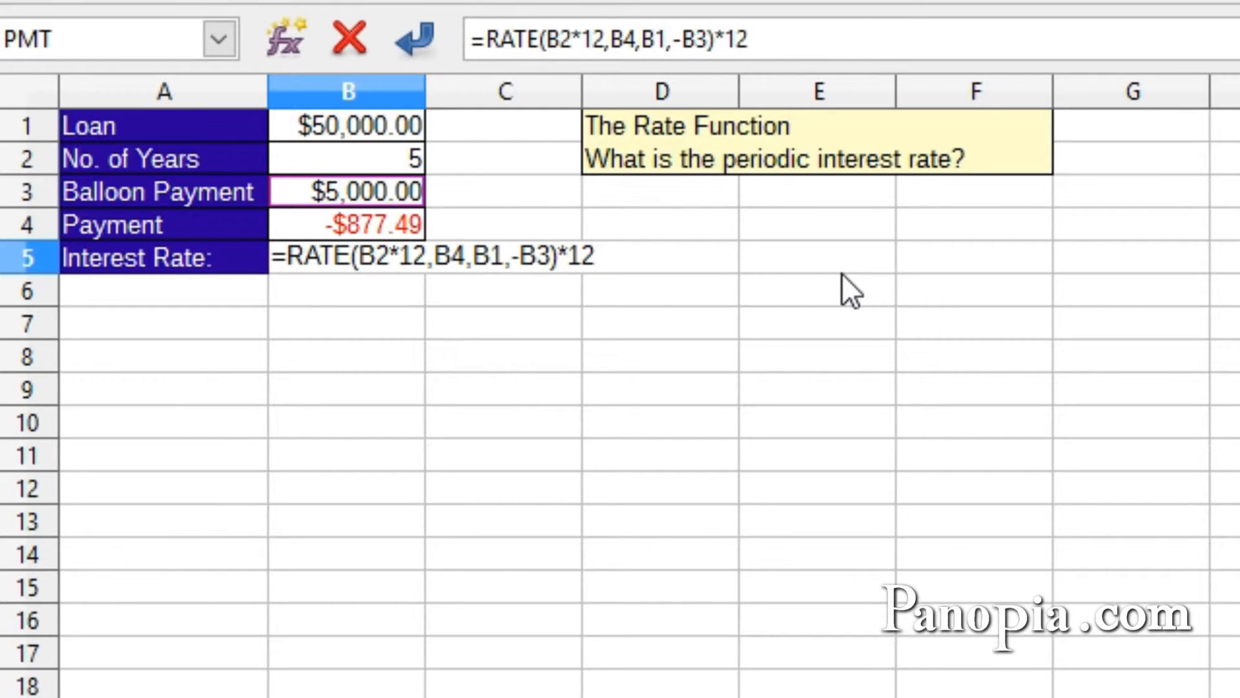
key("Return")
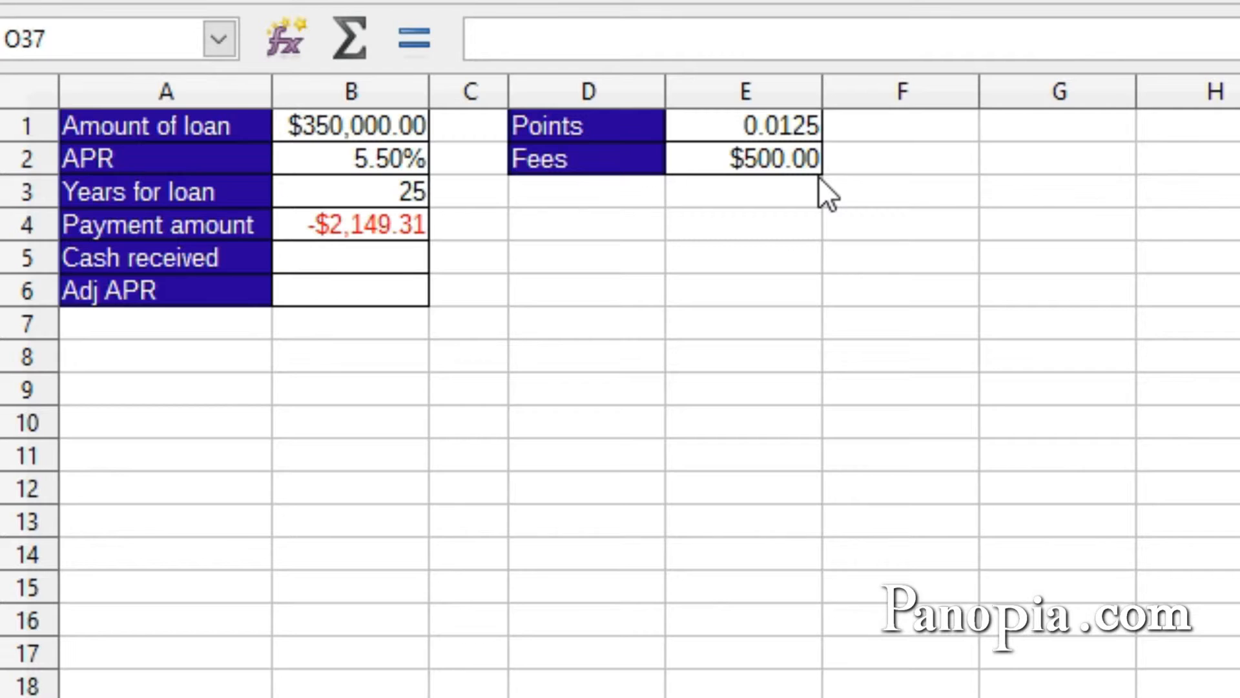
Step: Examine the formula and its cell references in Payment amount cell B4, leaving it unedited
left_click(327, 232)
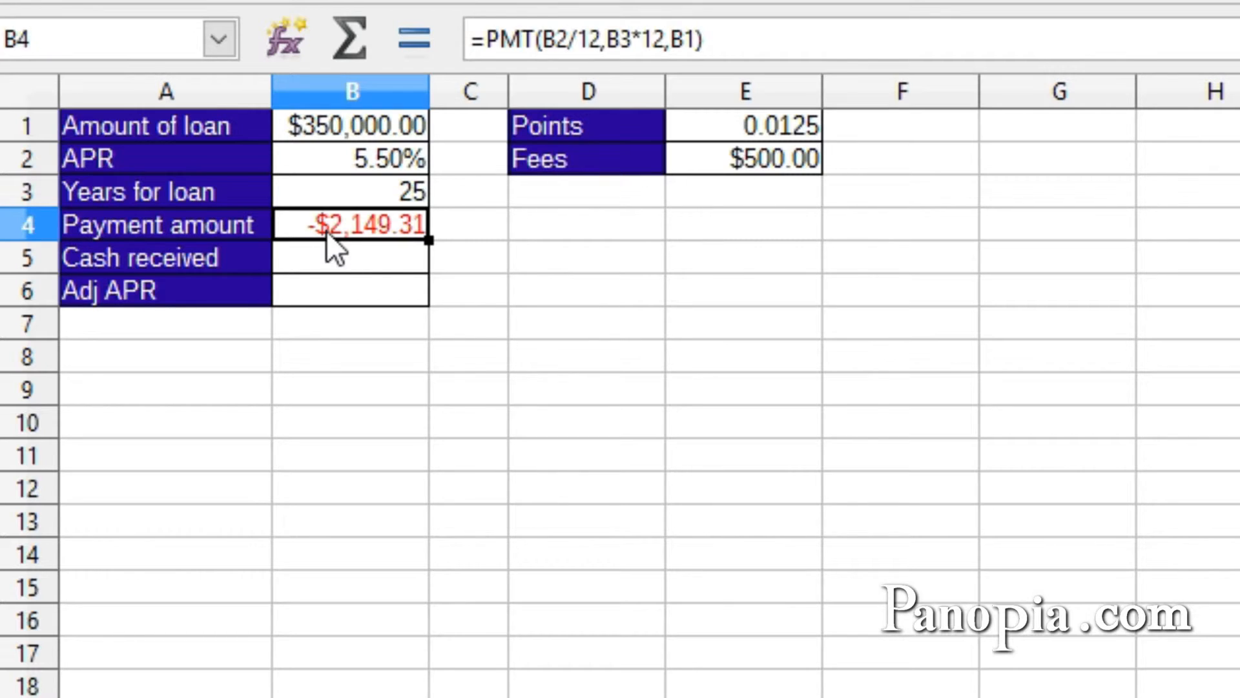
double_click(327, 232)
left_click(577, 221)
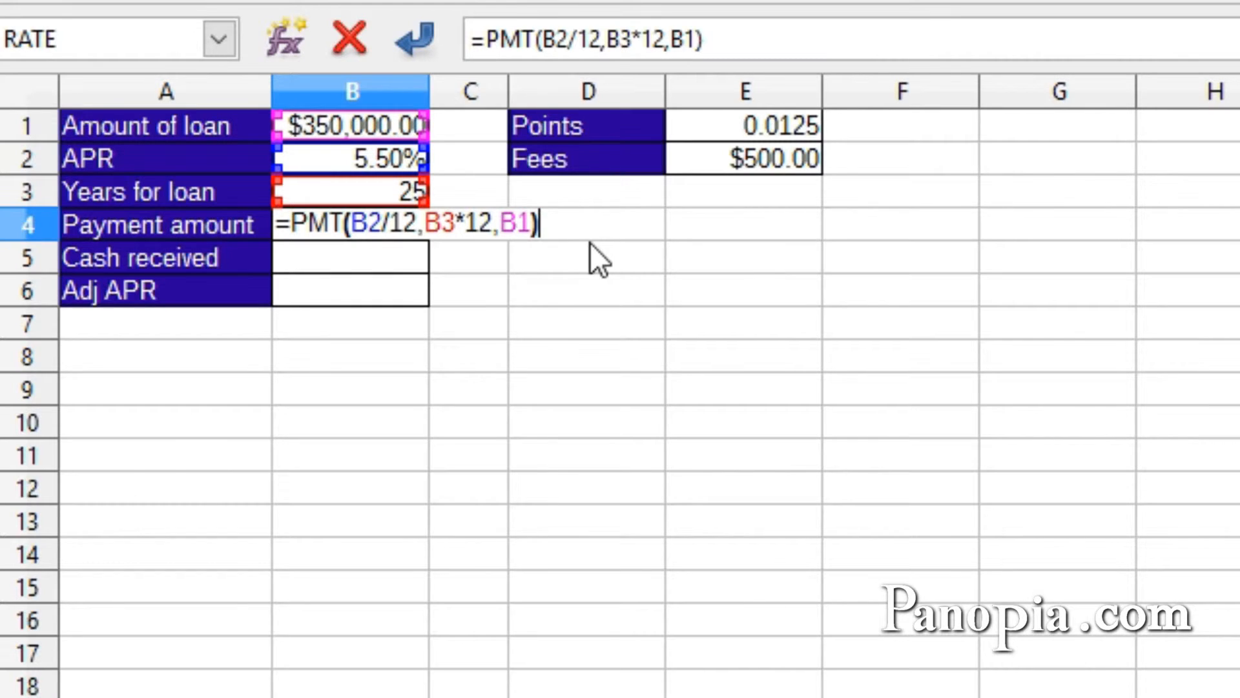
key("Escape")
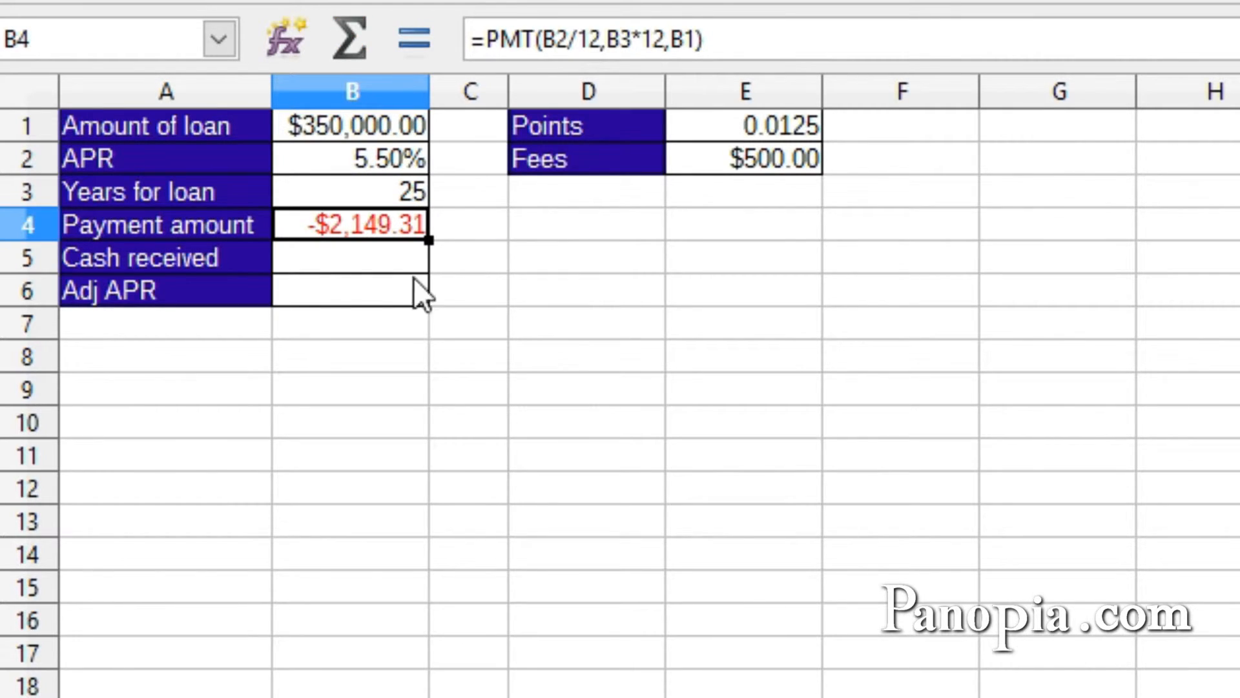
Step: Calculate Cash received in B5 with =B1*(1-E1)-E2, deducting the points and fees from the loan amount
left_click(346, 264)
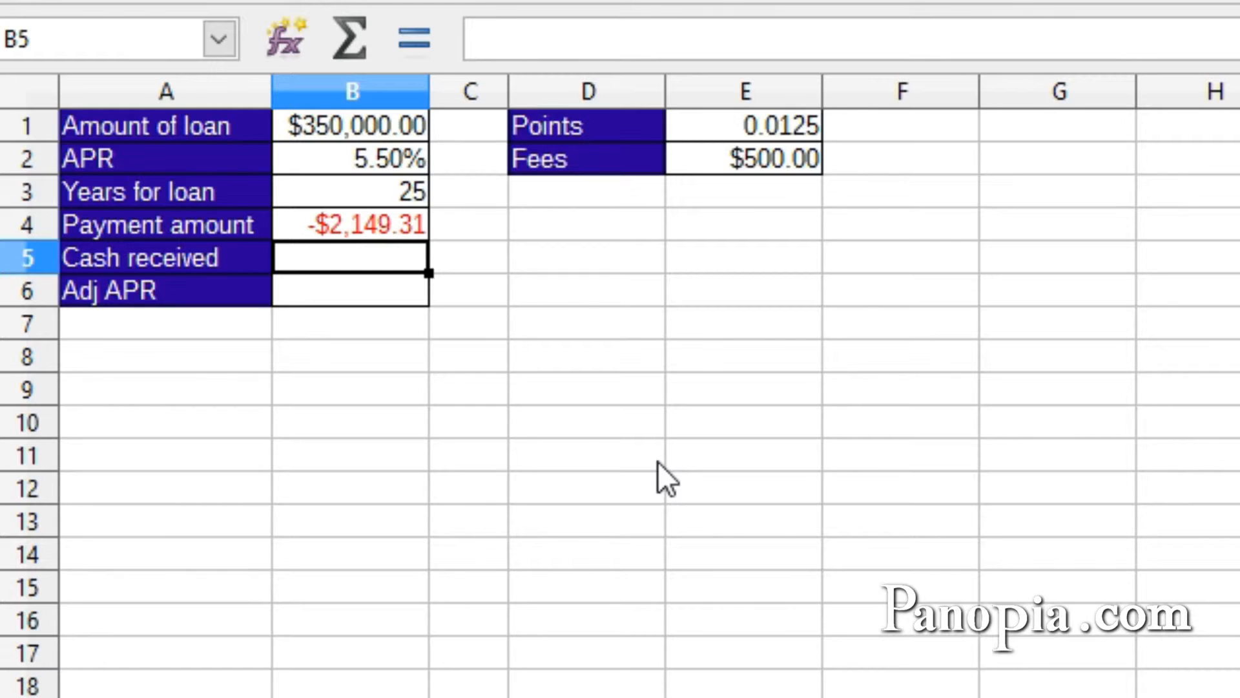
type("=")
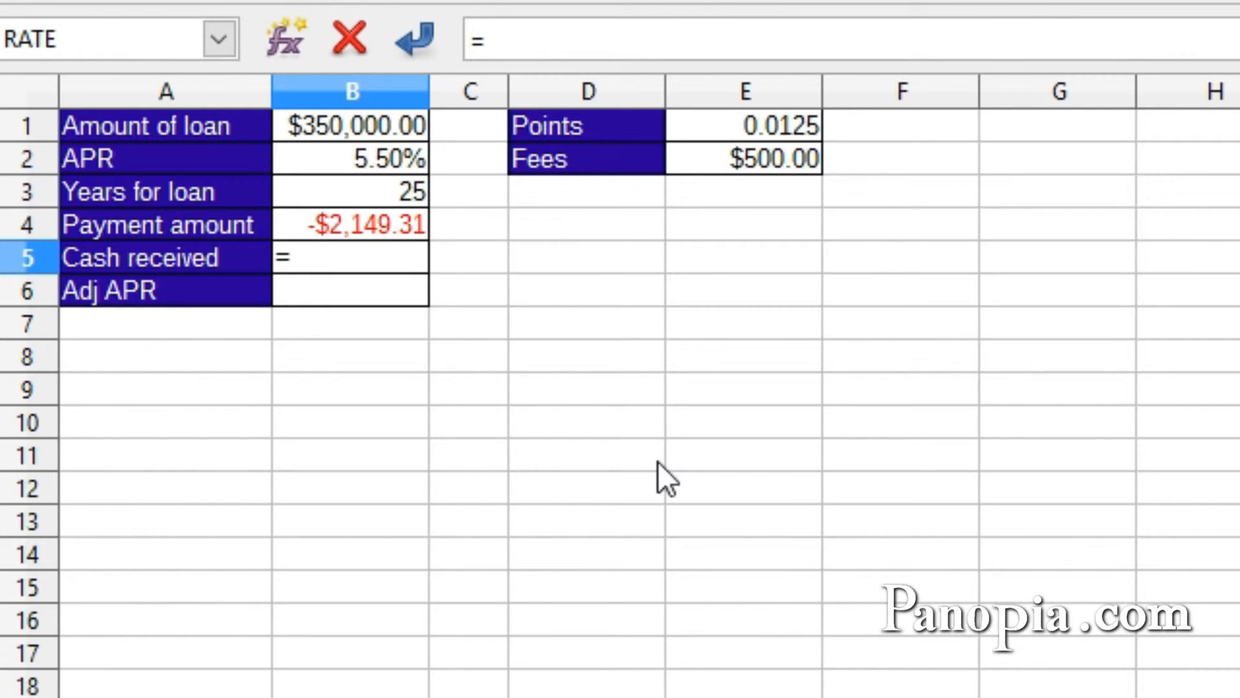
left_click(387, 132)
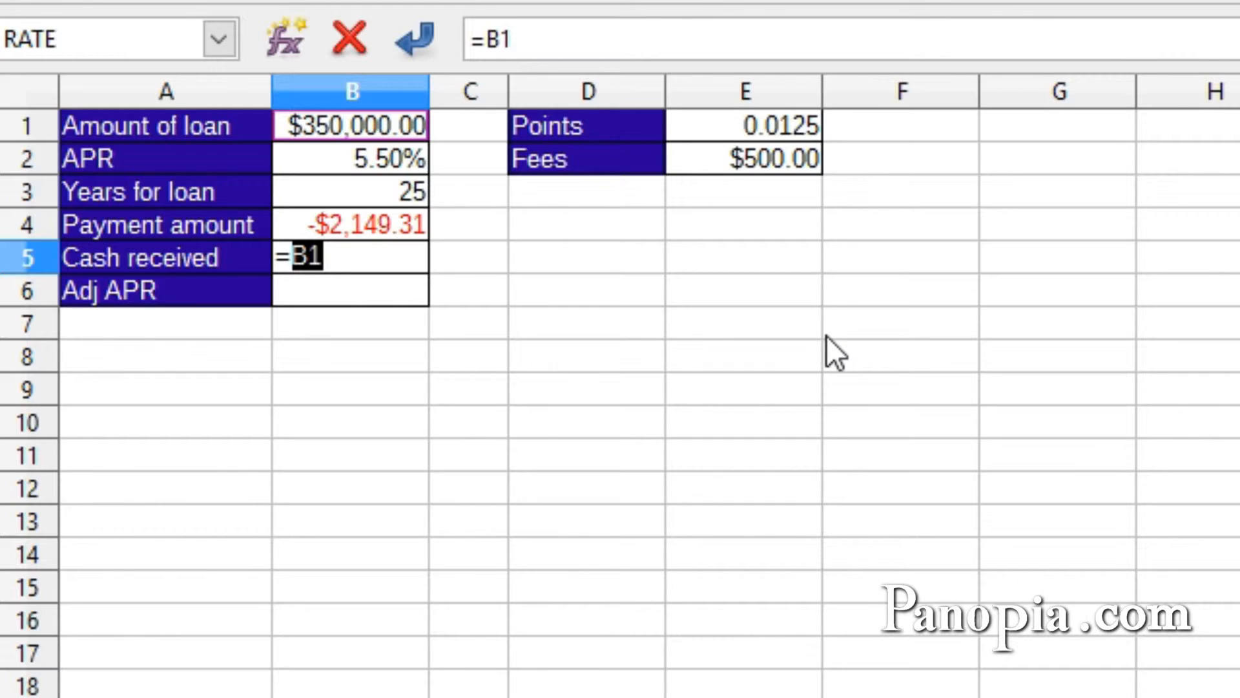
type("*")
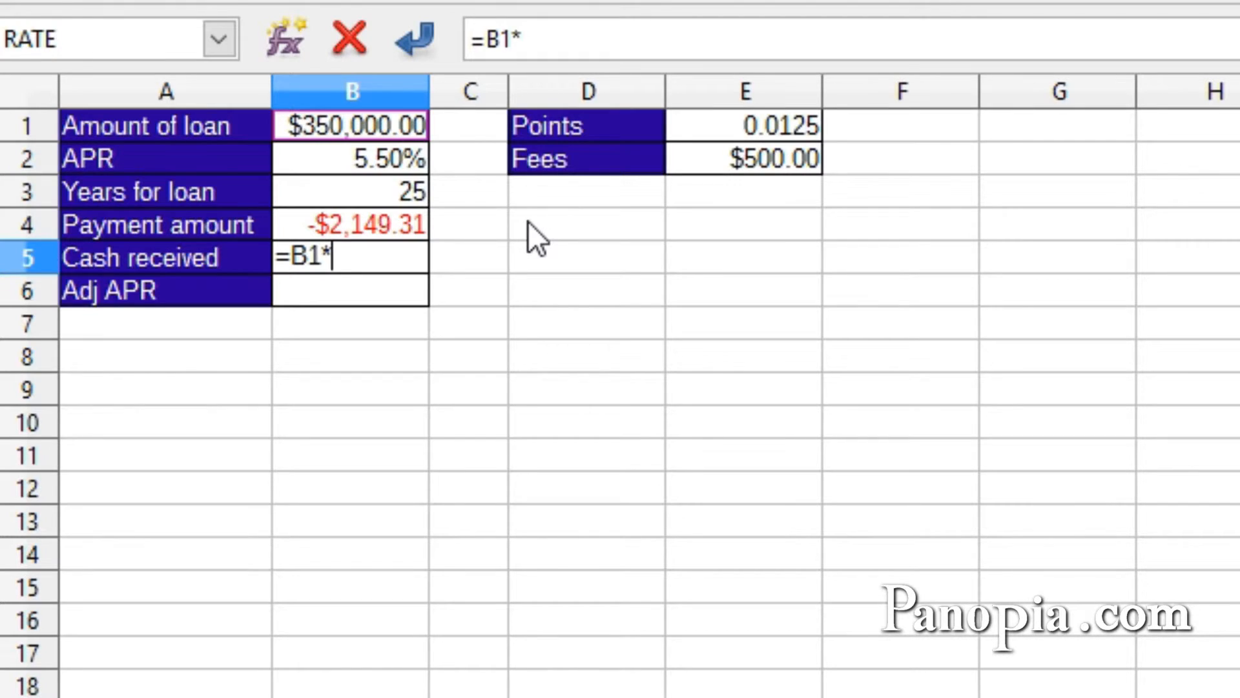
type("(1-")
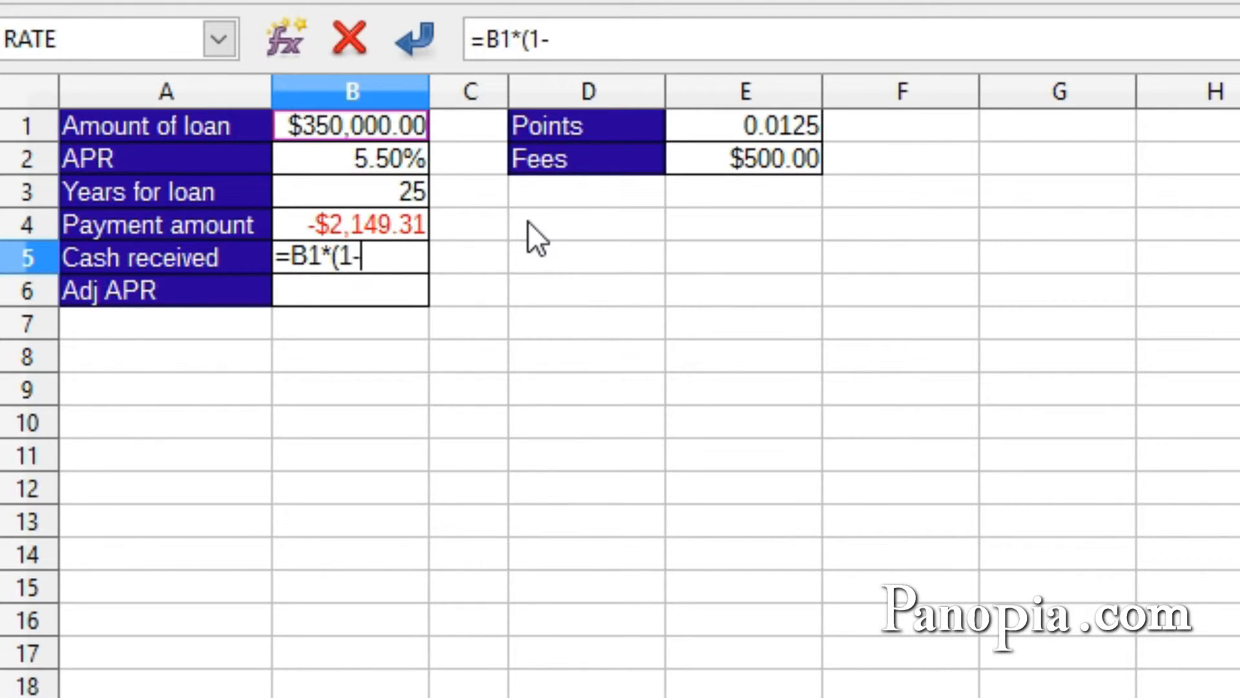
left_click(749, 129)
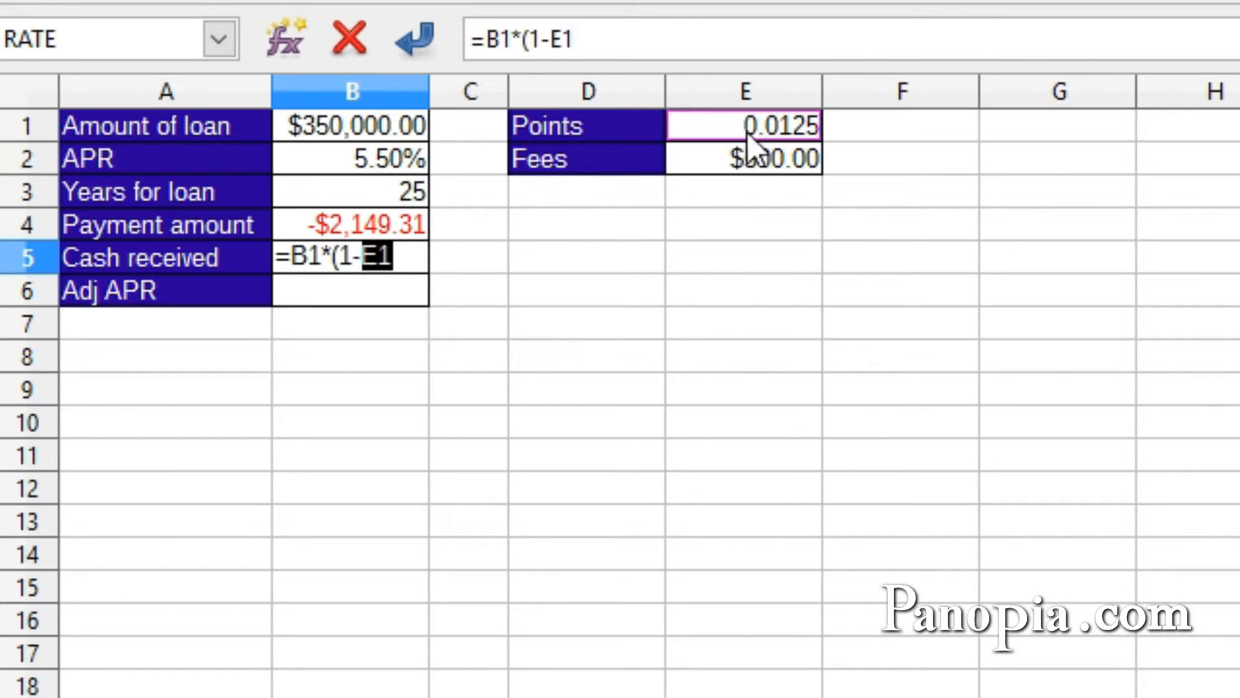
type(")")
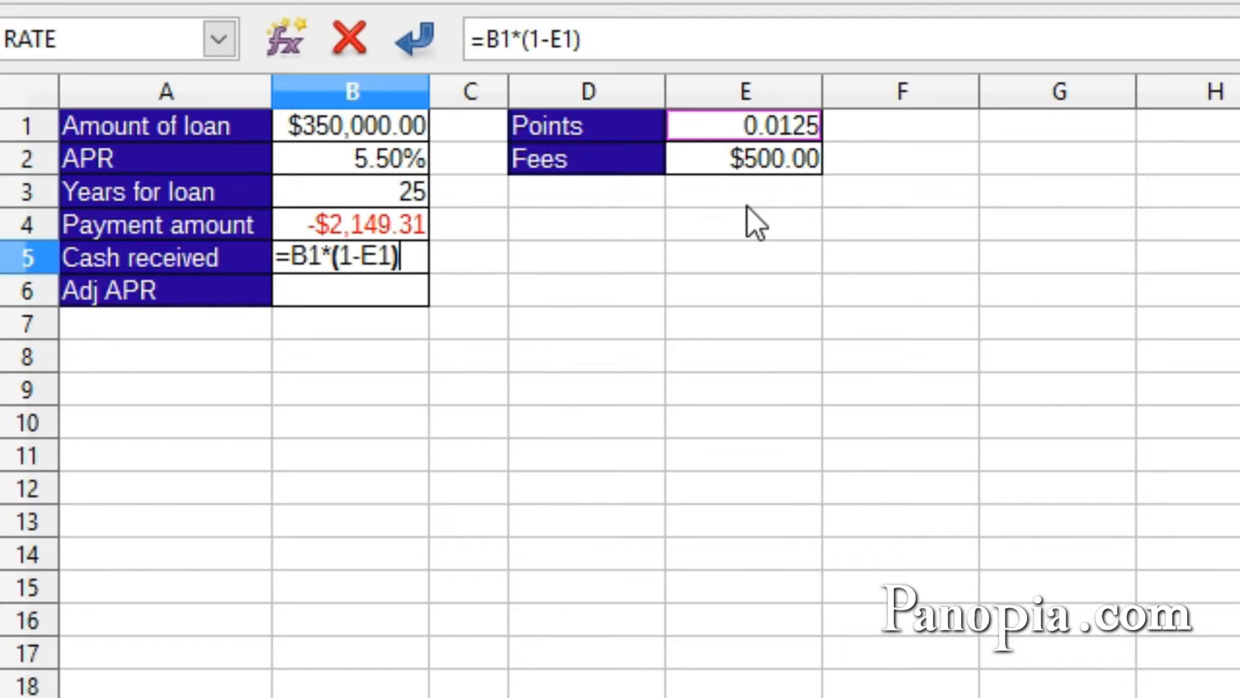
type("-")
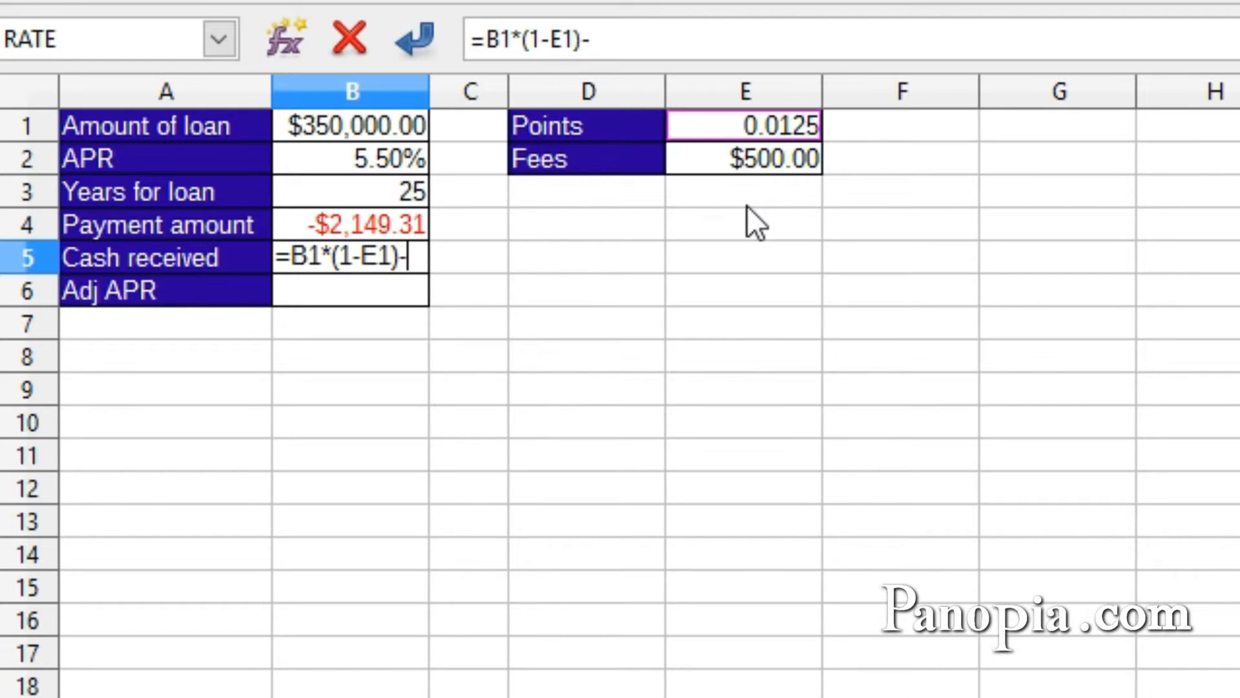
left_click(765, 157)
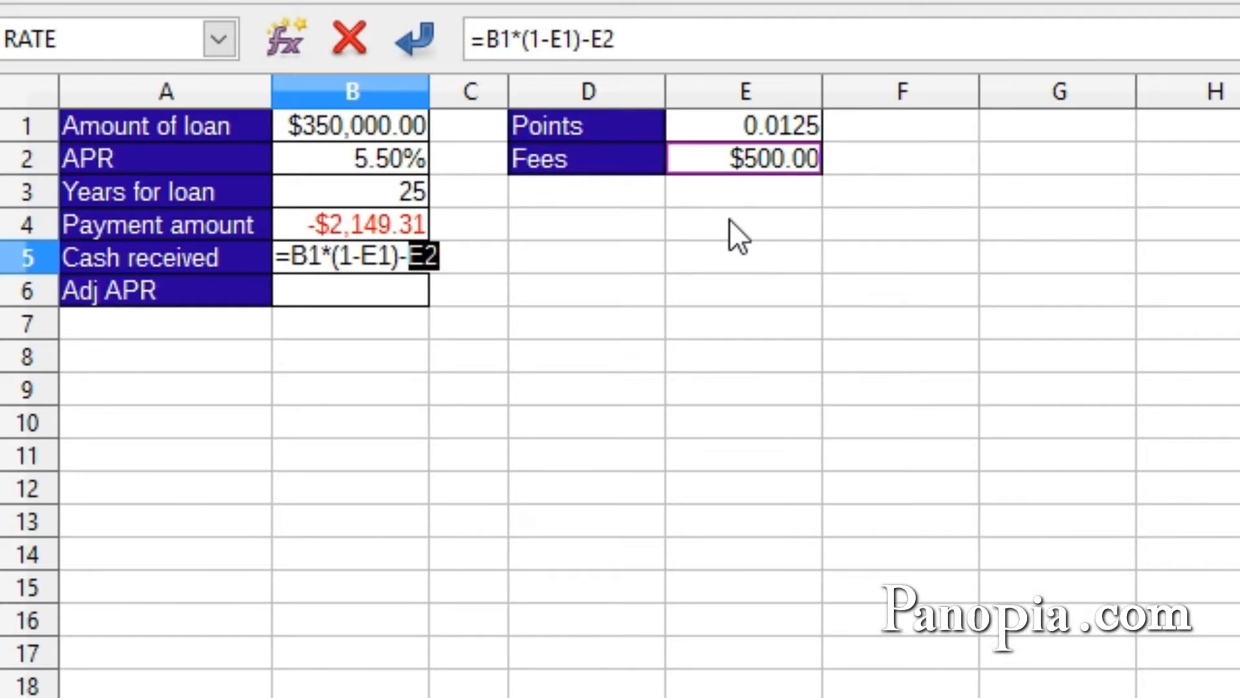
key("Return")
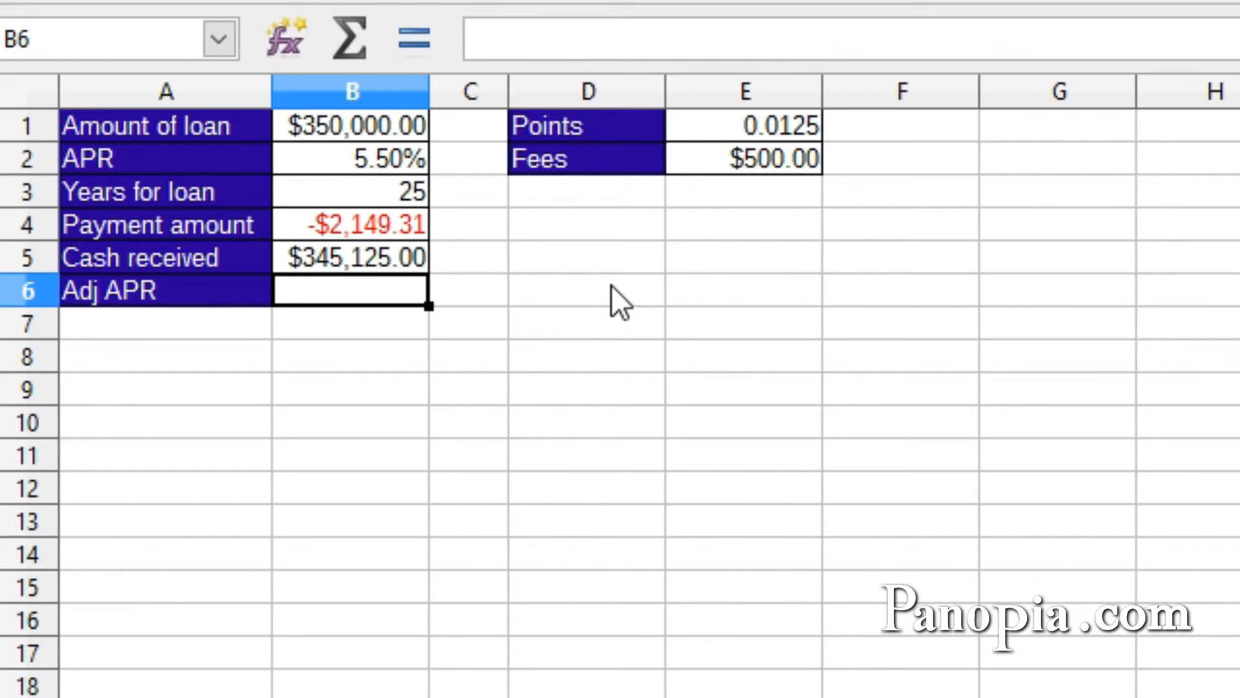
Step: Start a RATE formula in Adj APR cell B6 with B3*12 as the number of periods
type("=")
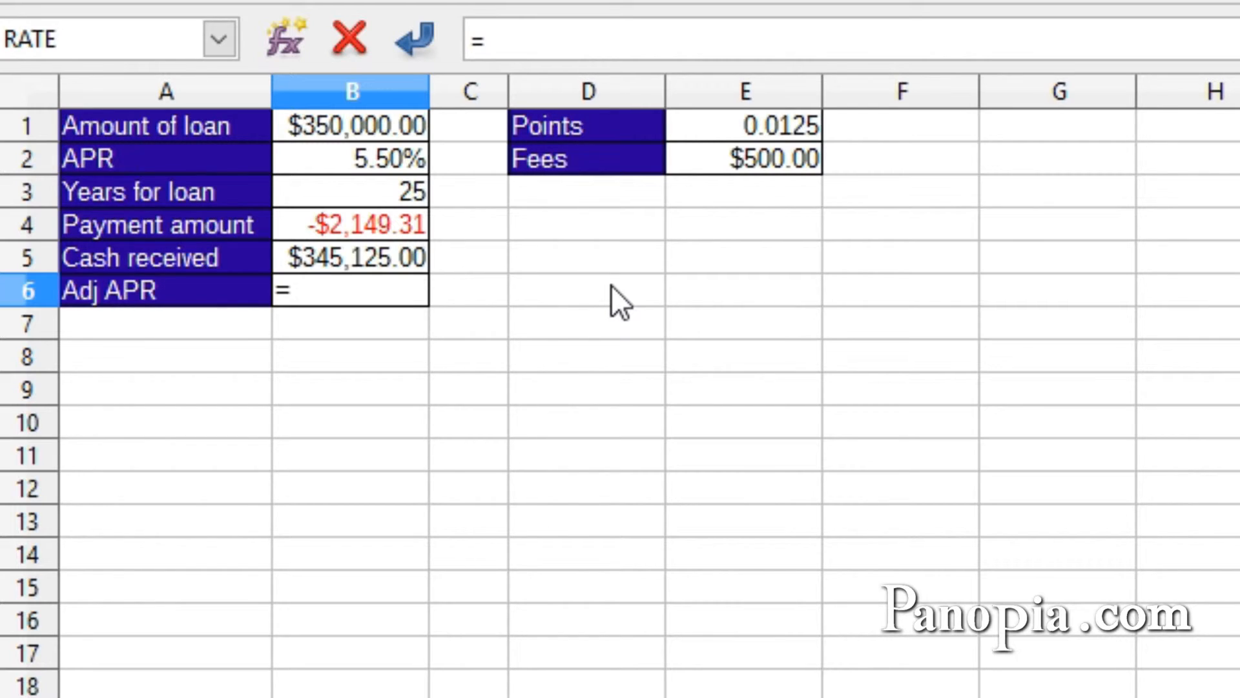
type("rate")
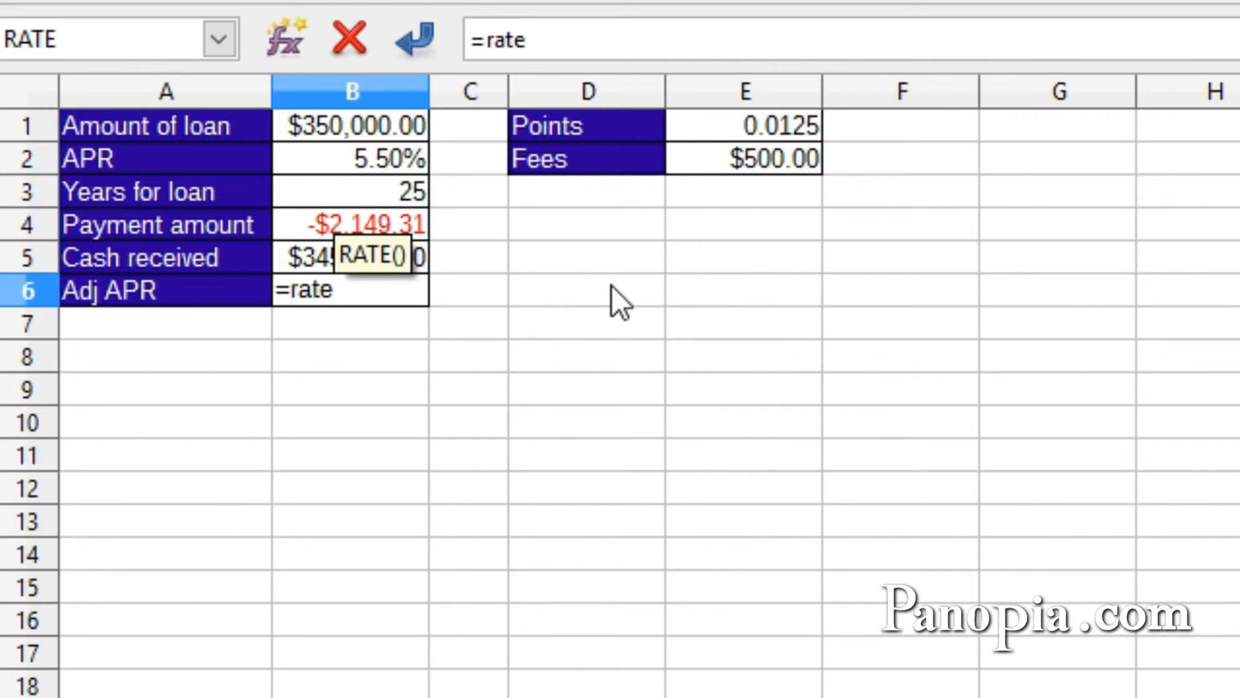
key("Return")
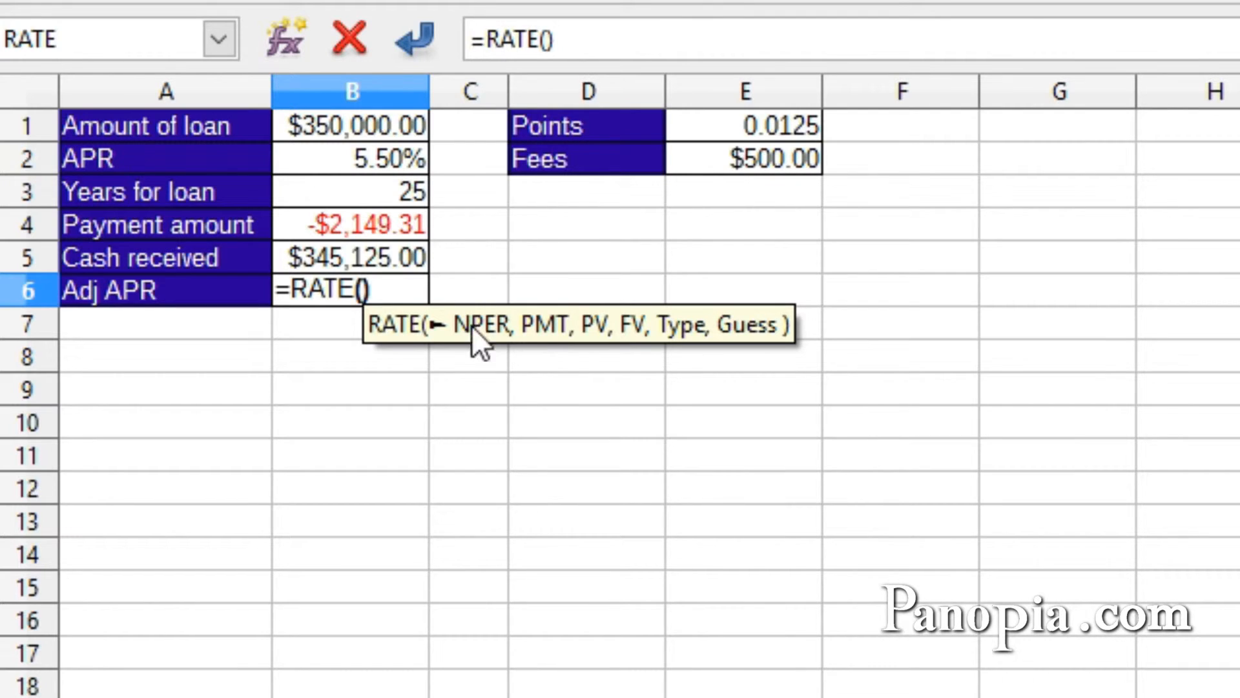
left_click(410, 188)
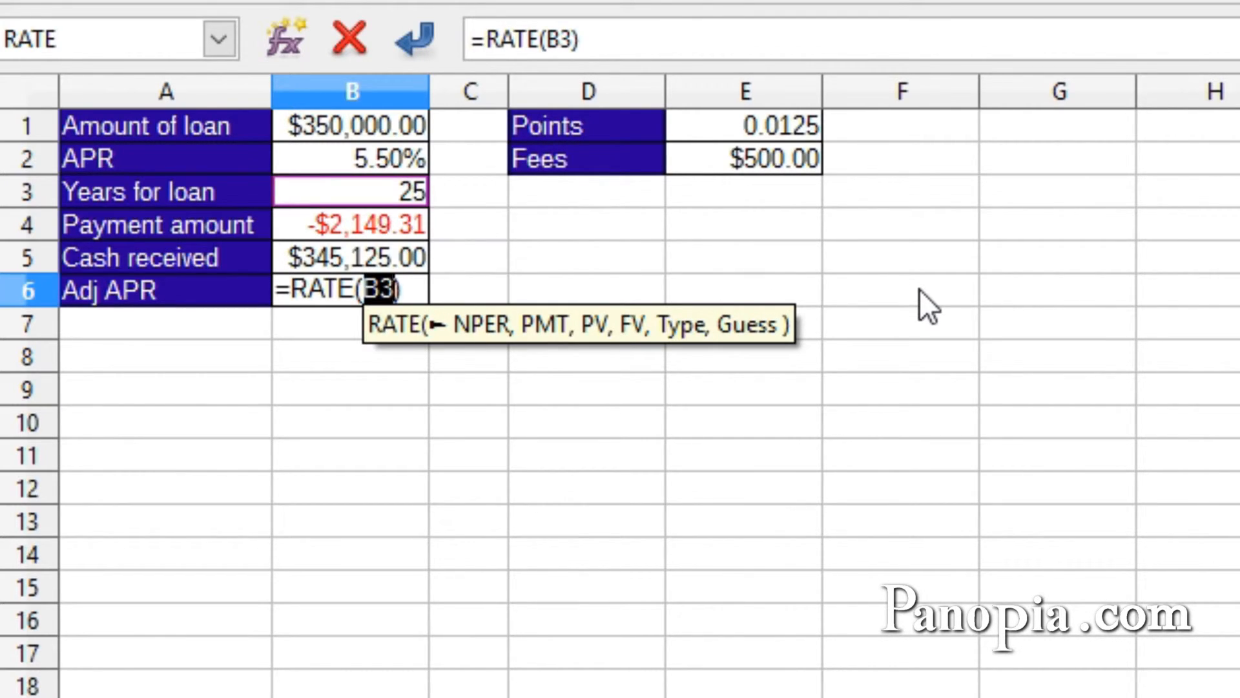
type("*12")
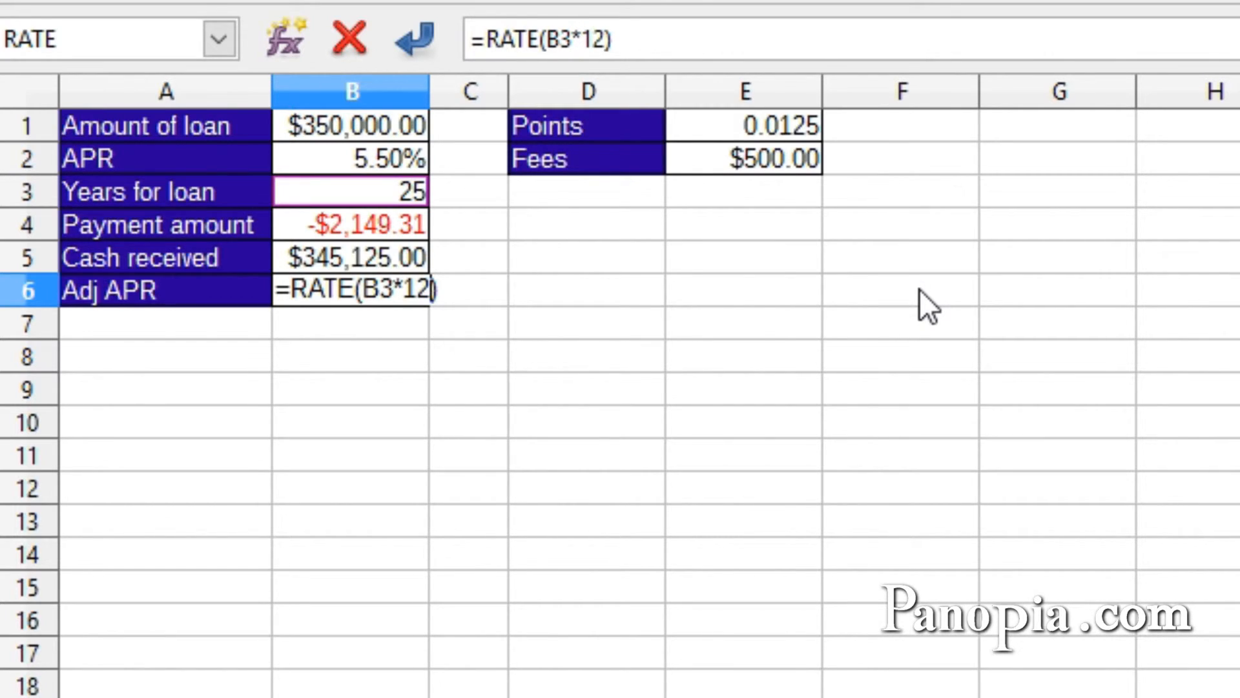
Step: Complete the Adj APR formula with payment B4 and present value B5, multiply RATE by 12, and enter it
type(",")
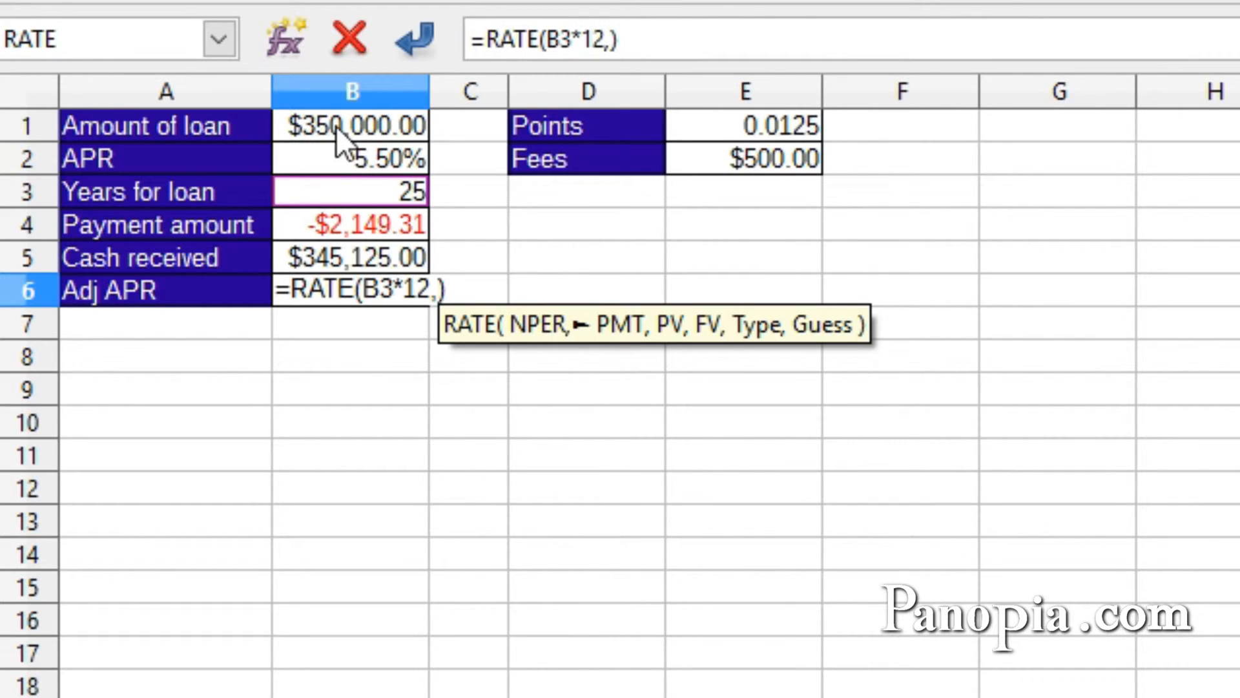
left_click(384, 226)
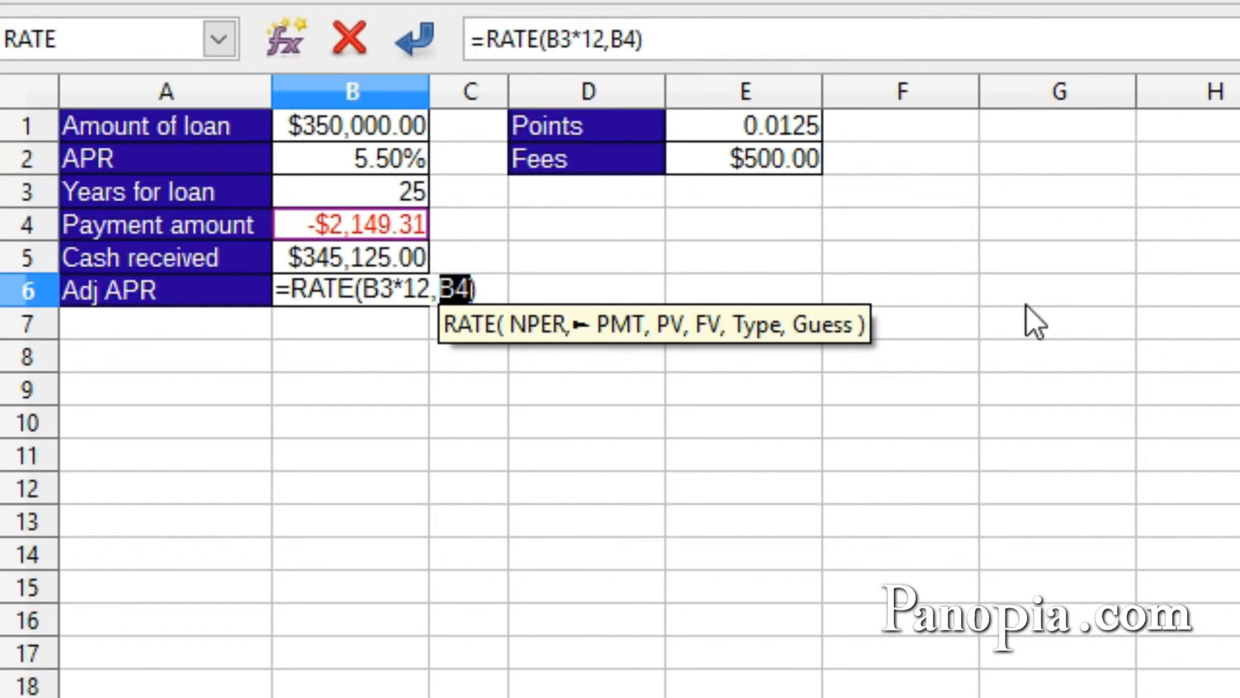
type(",")
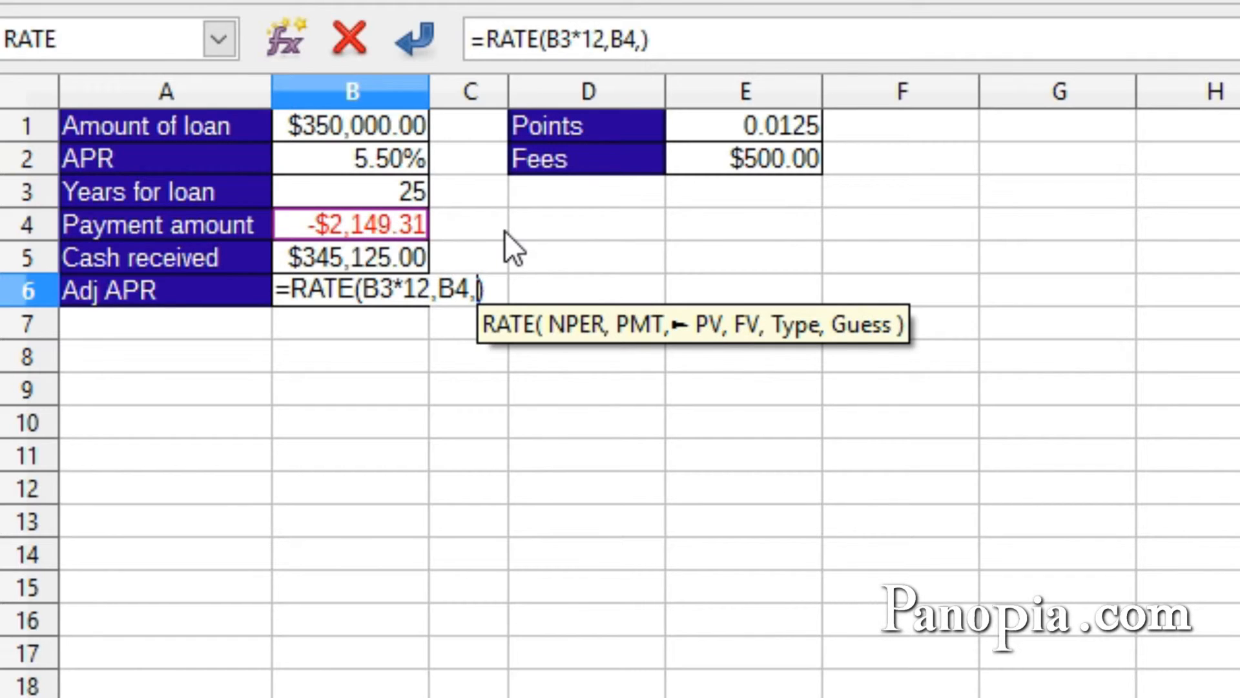
left_click(350, 254)
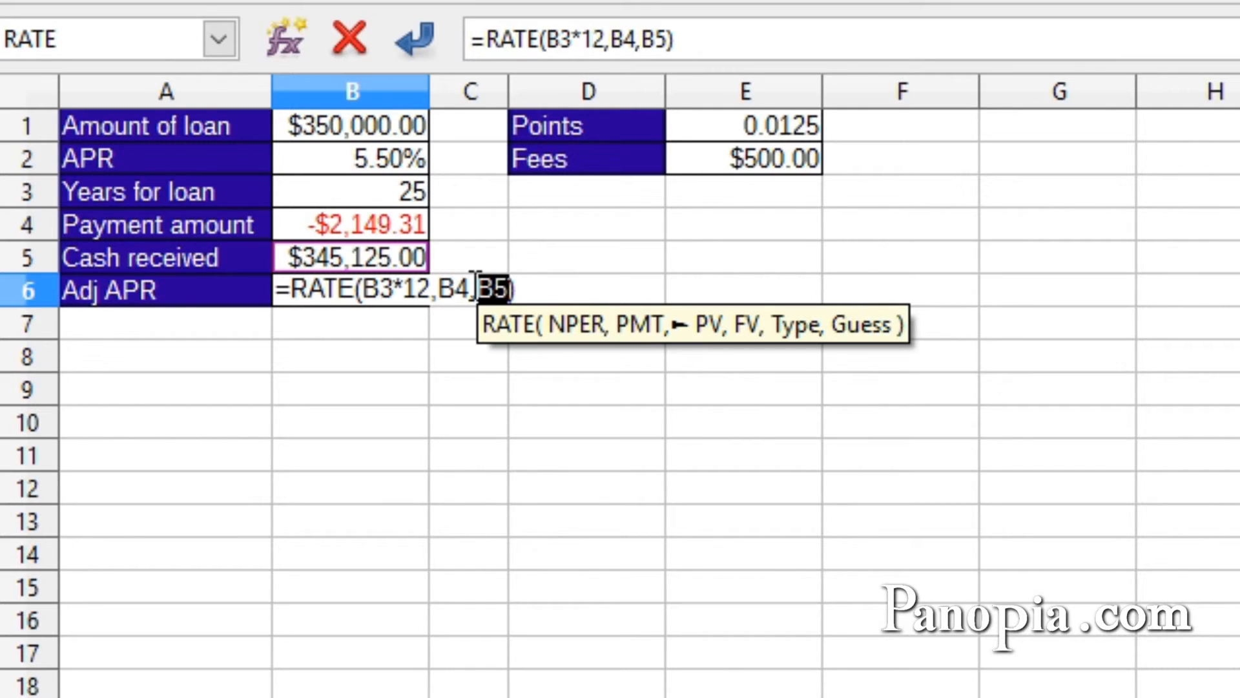
left_click(534, 288)
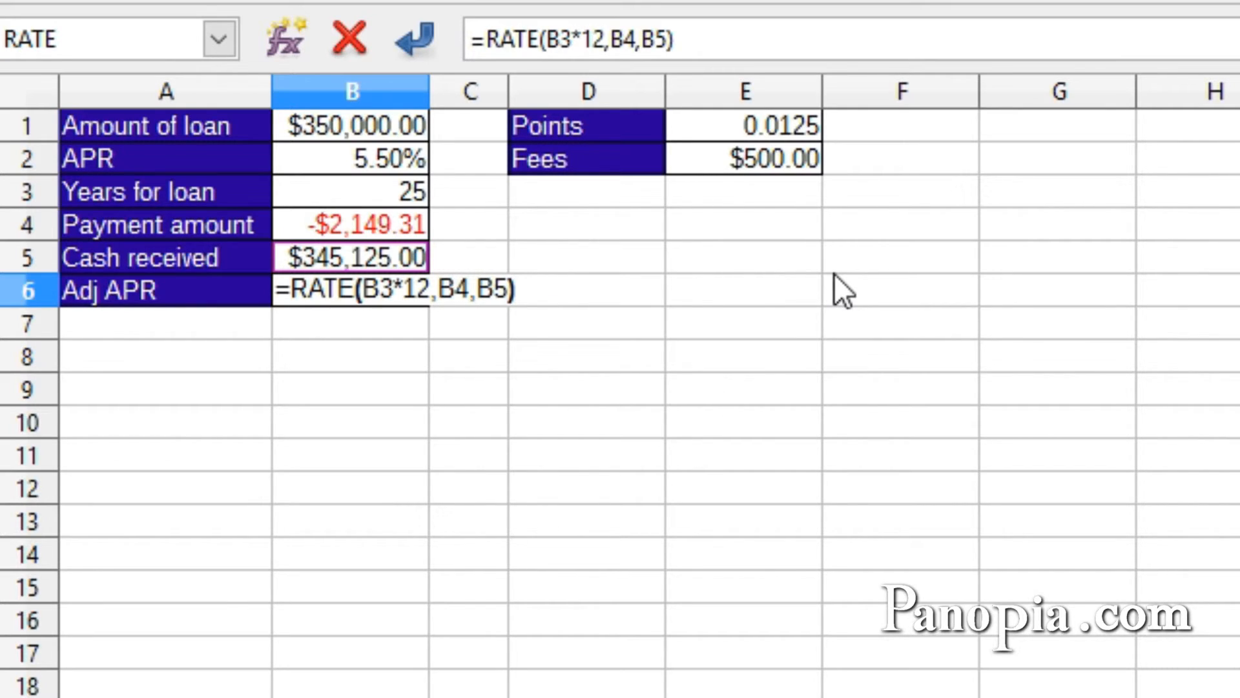
type("*12")
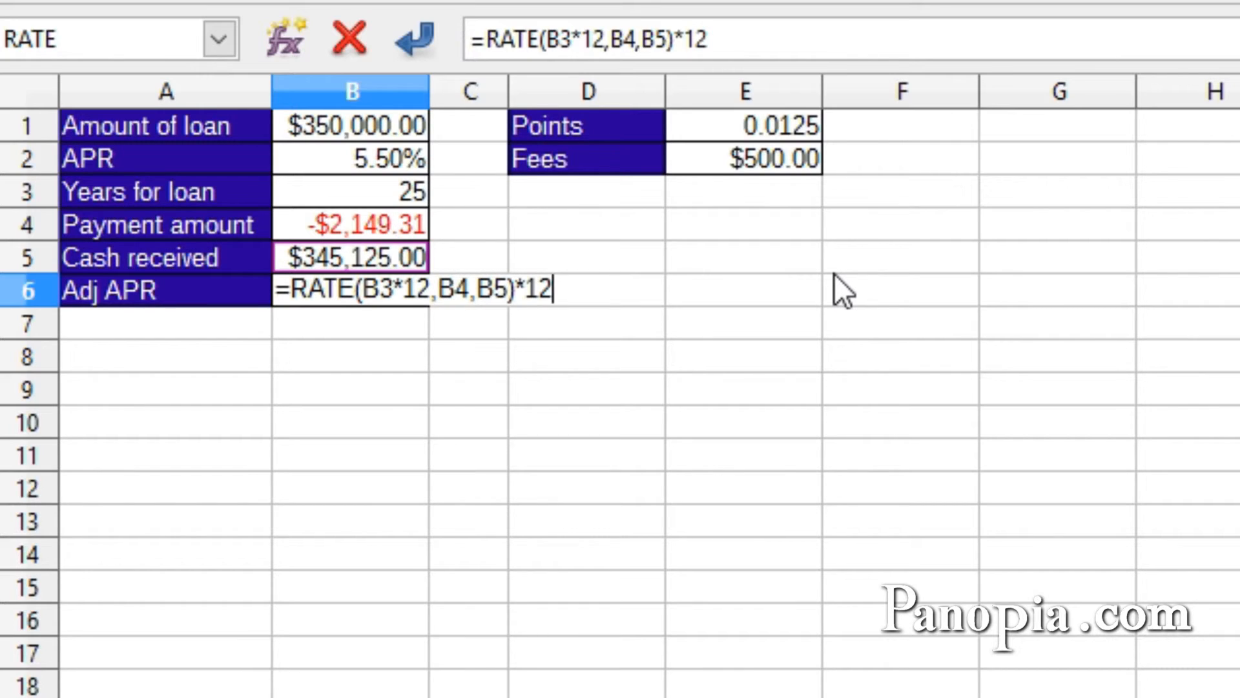
key("Return")
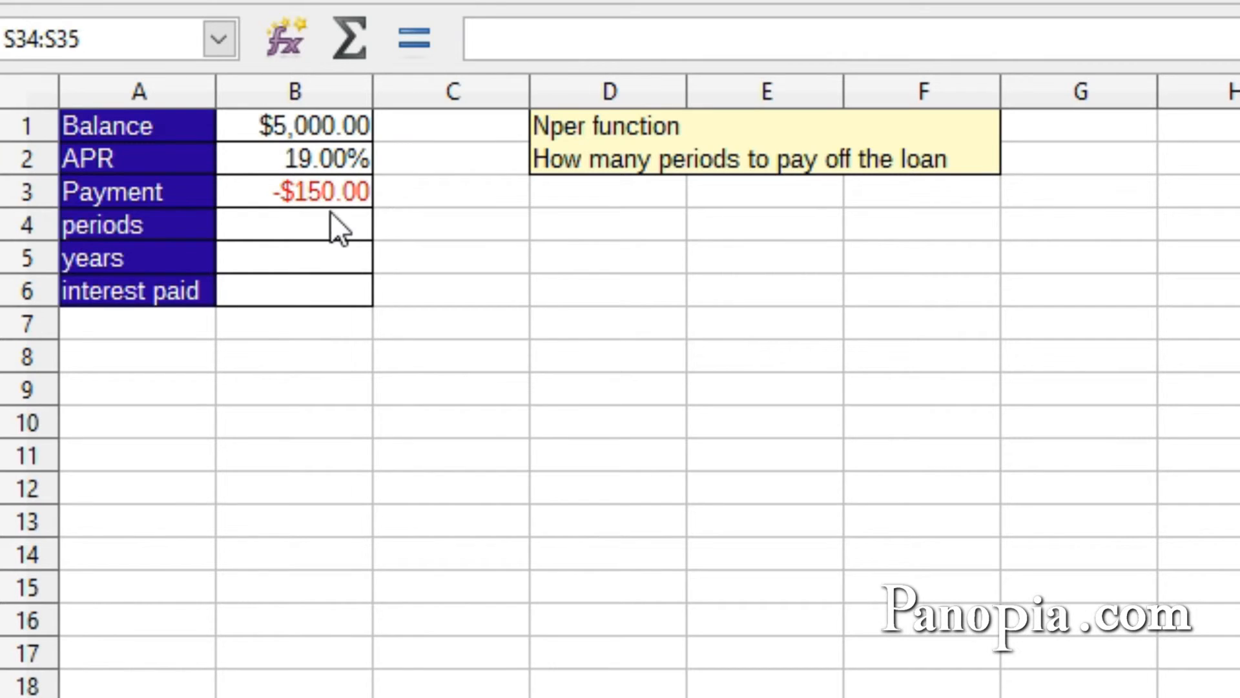
Step: Start an NPER formula in periods cell B4 of the credit balance sheet with B2/12 as the rate
left_click(300, 223)
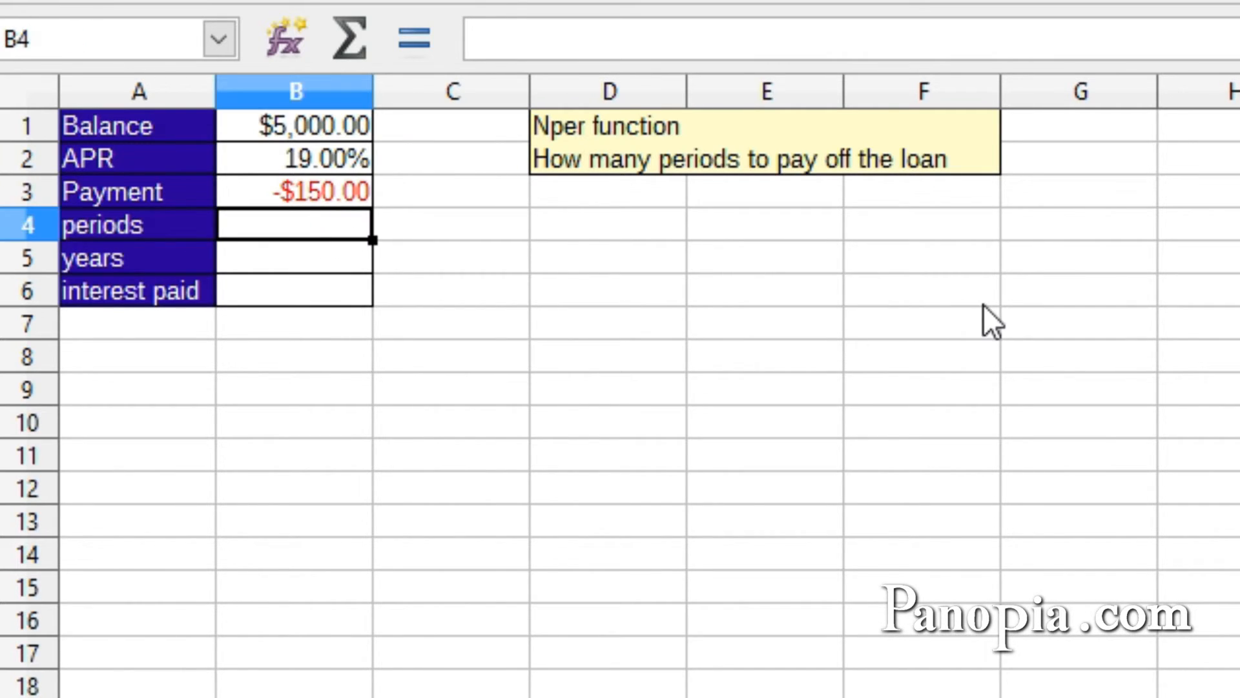
type("=")
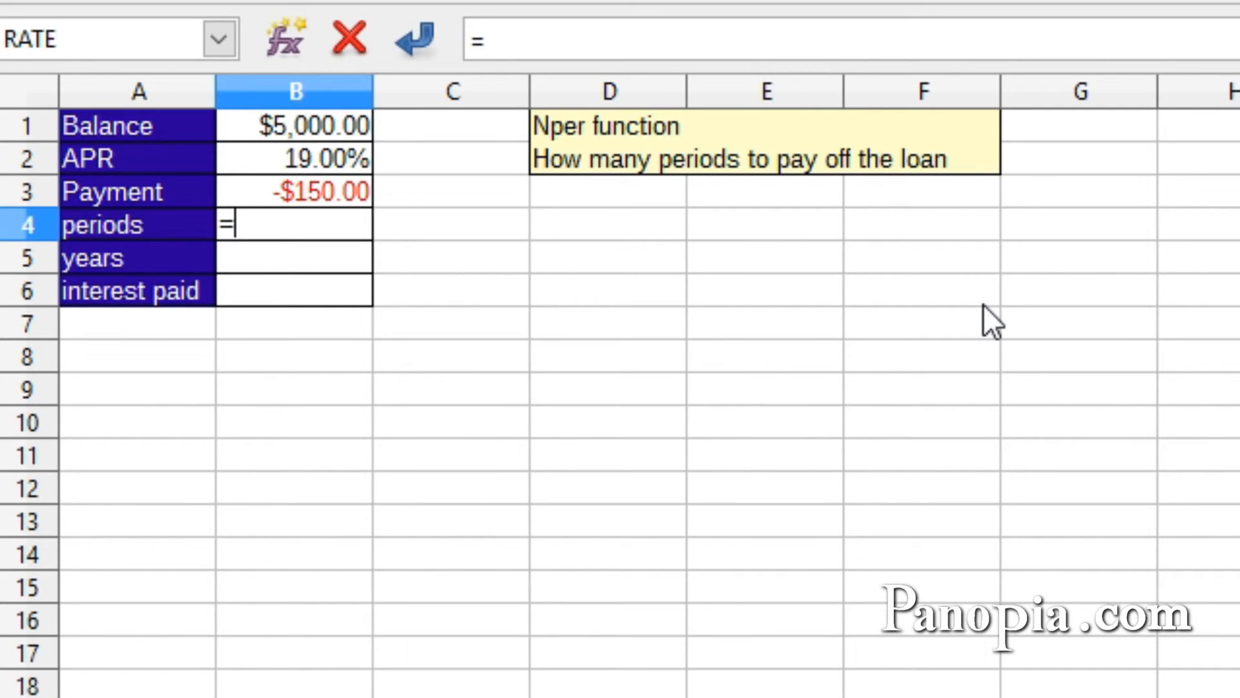
type("nper")
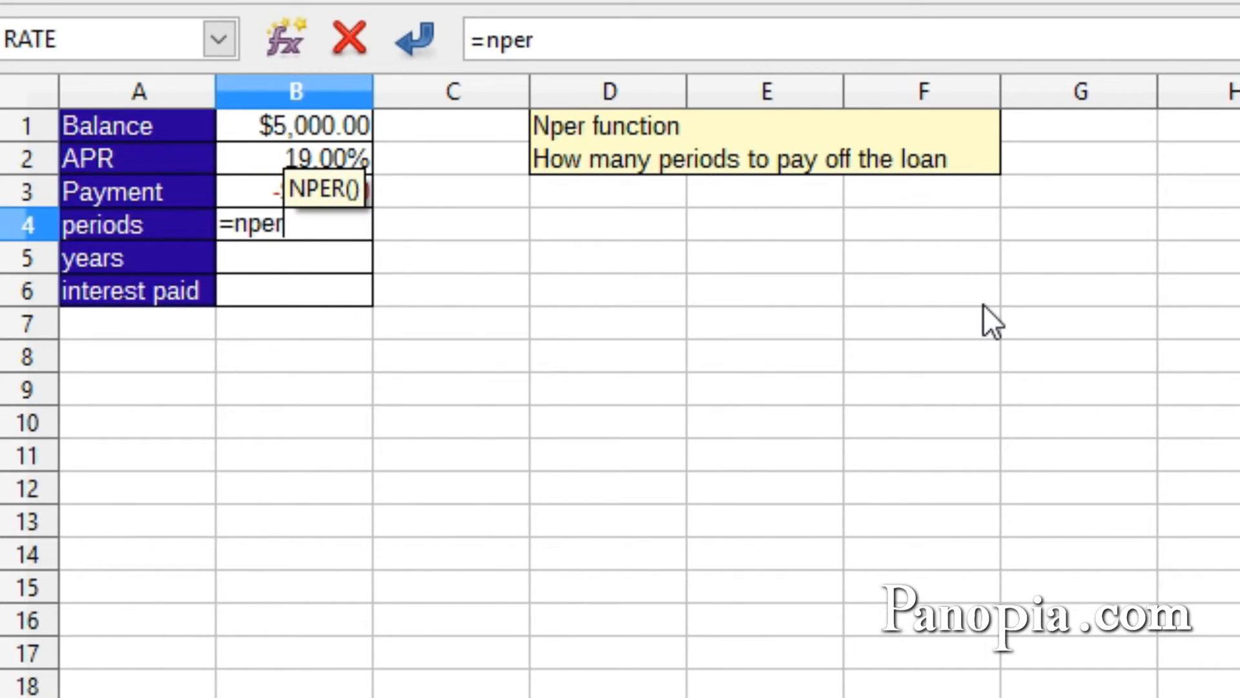
key("Return")
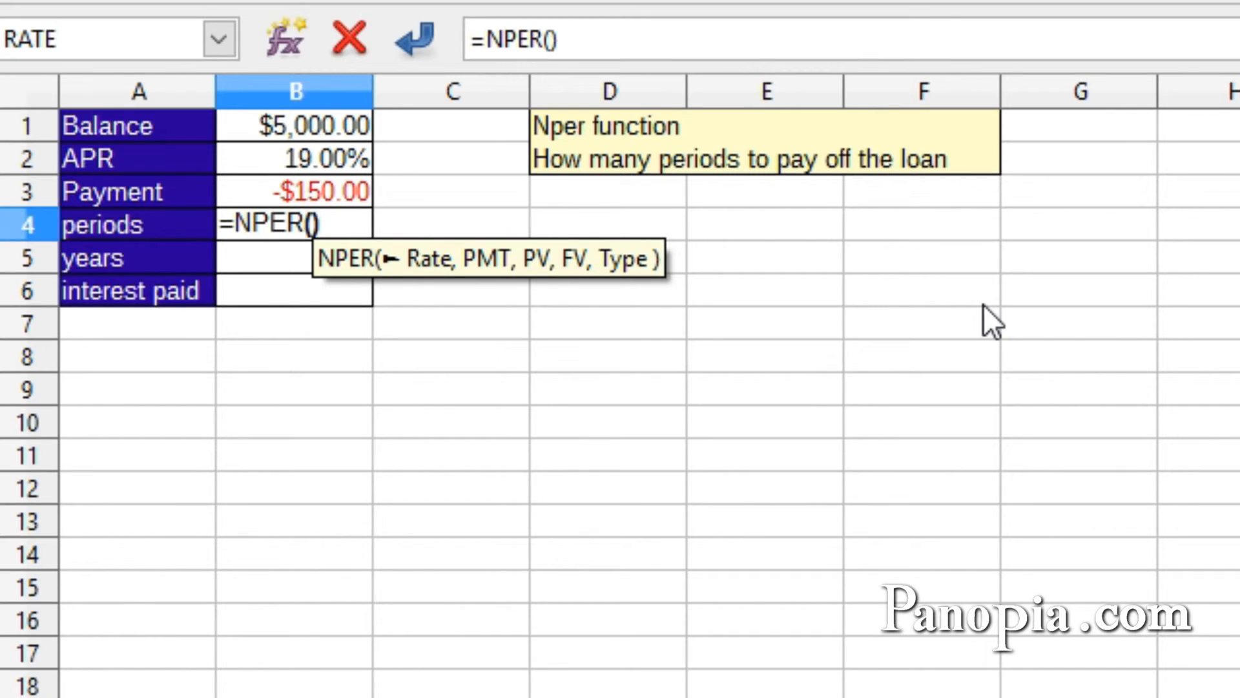
left_click(338, 157)
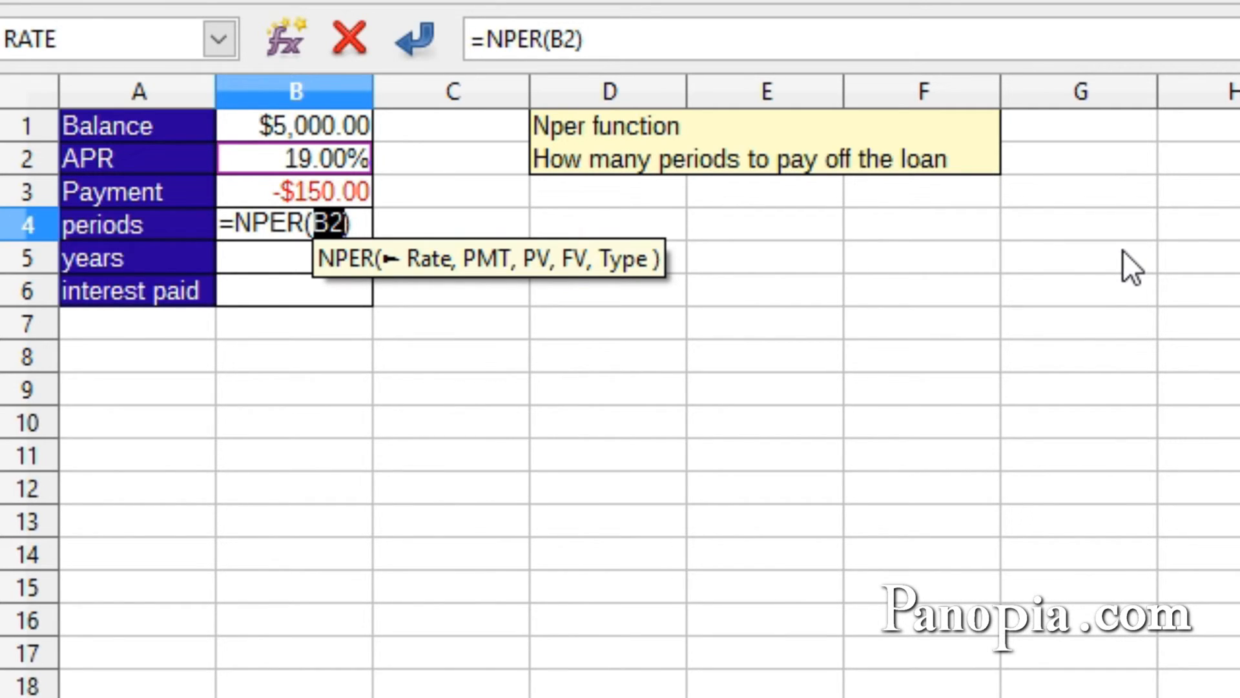
type("/1")
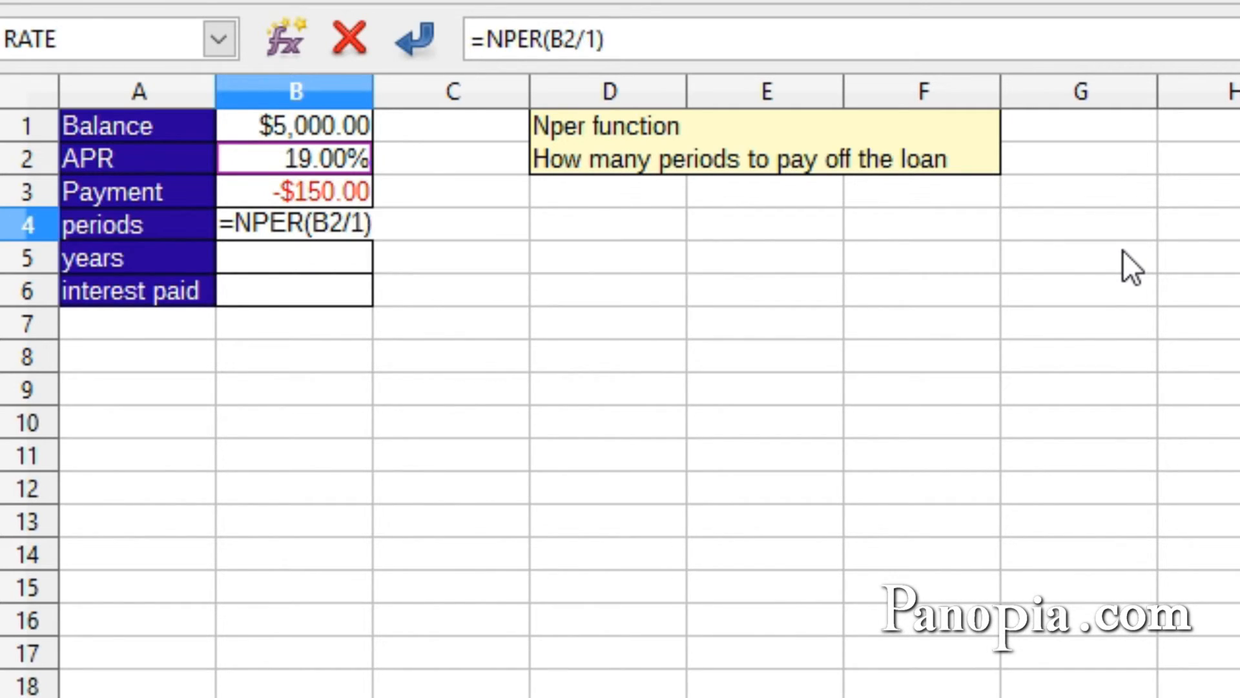
type("2")
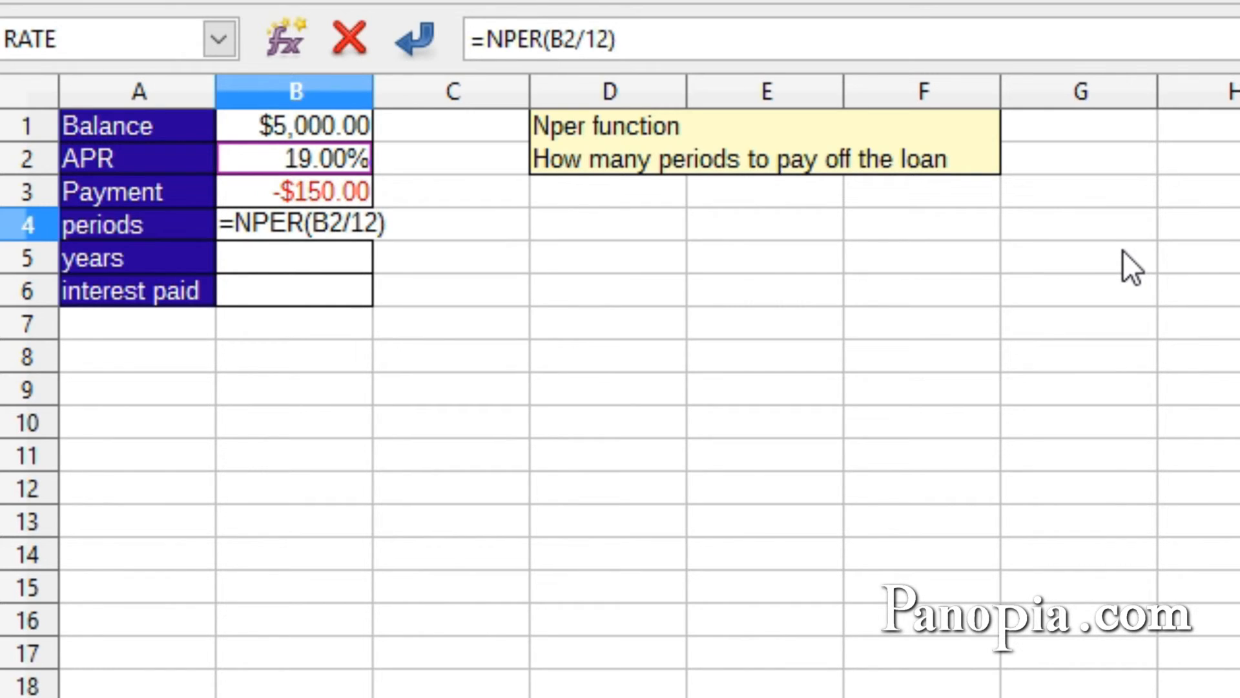
Step: Add payment B3 and present value B1 as the remaining NPER arguments and enter the formula
type(",")
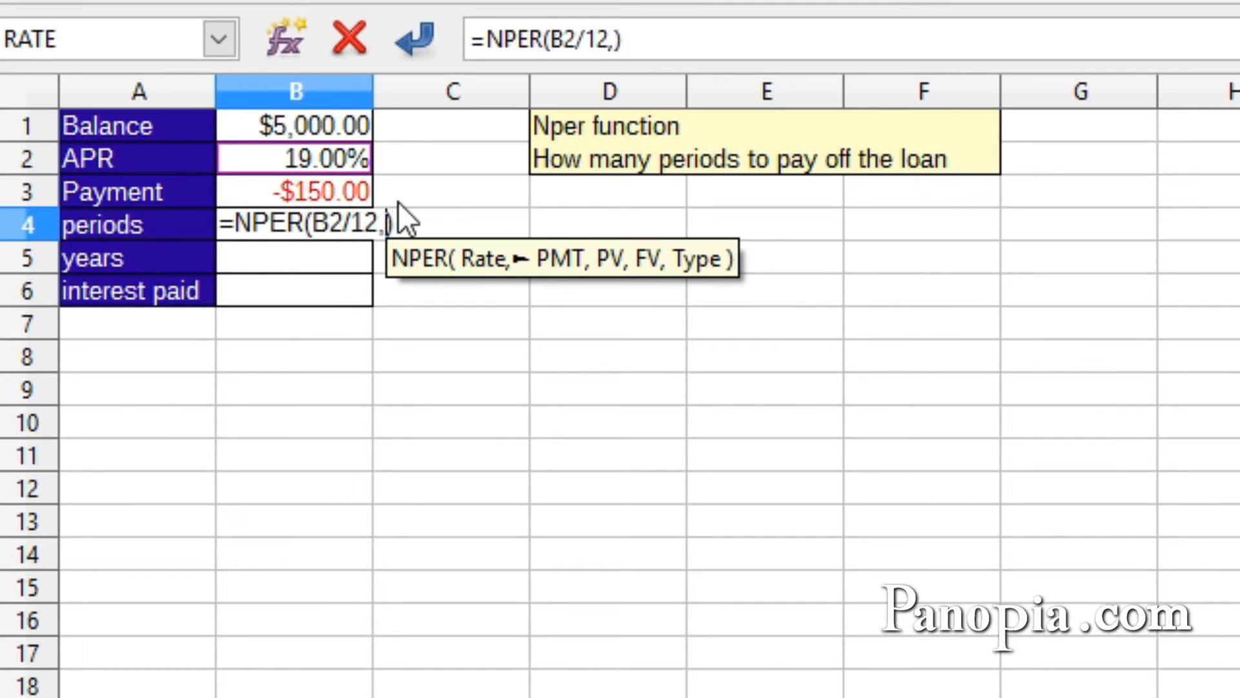
left_click(331, 186)
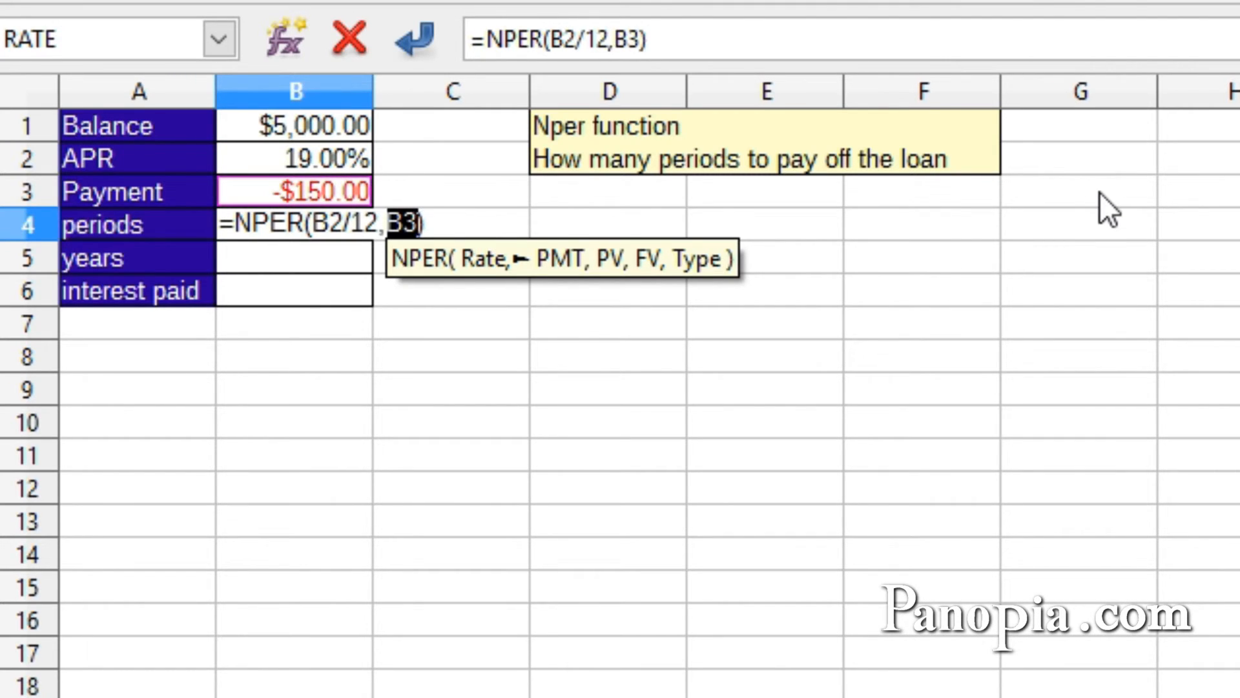
type(",")
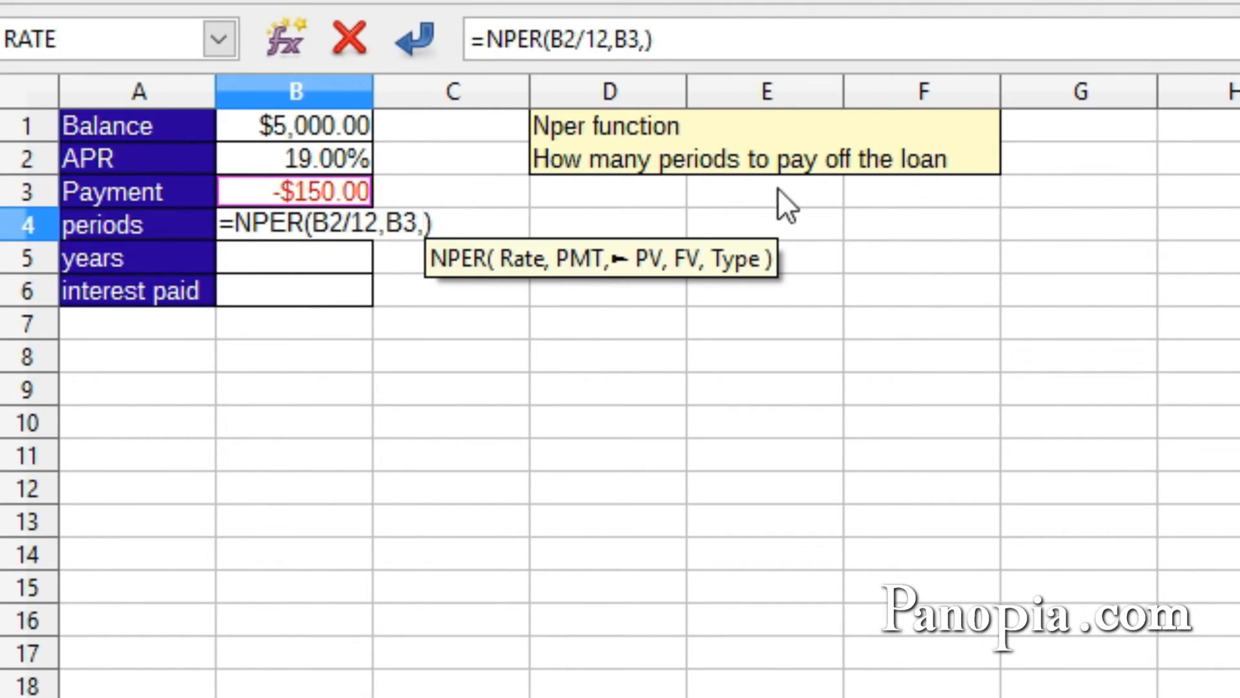
left_click(336, 123)
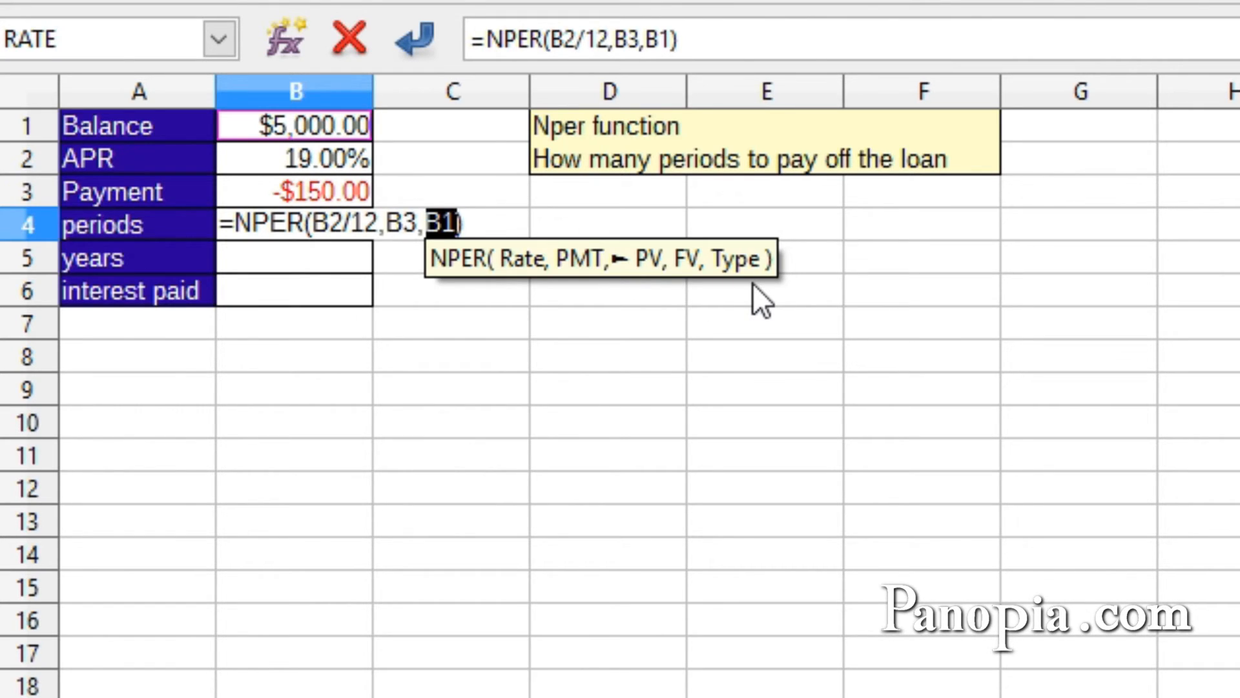
key("Return")
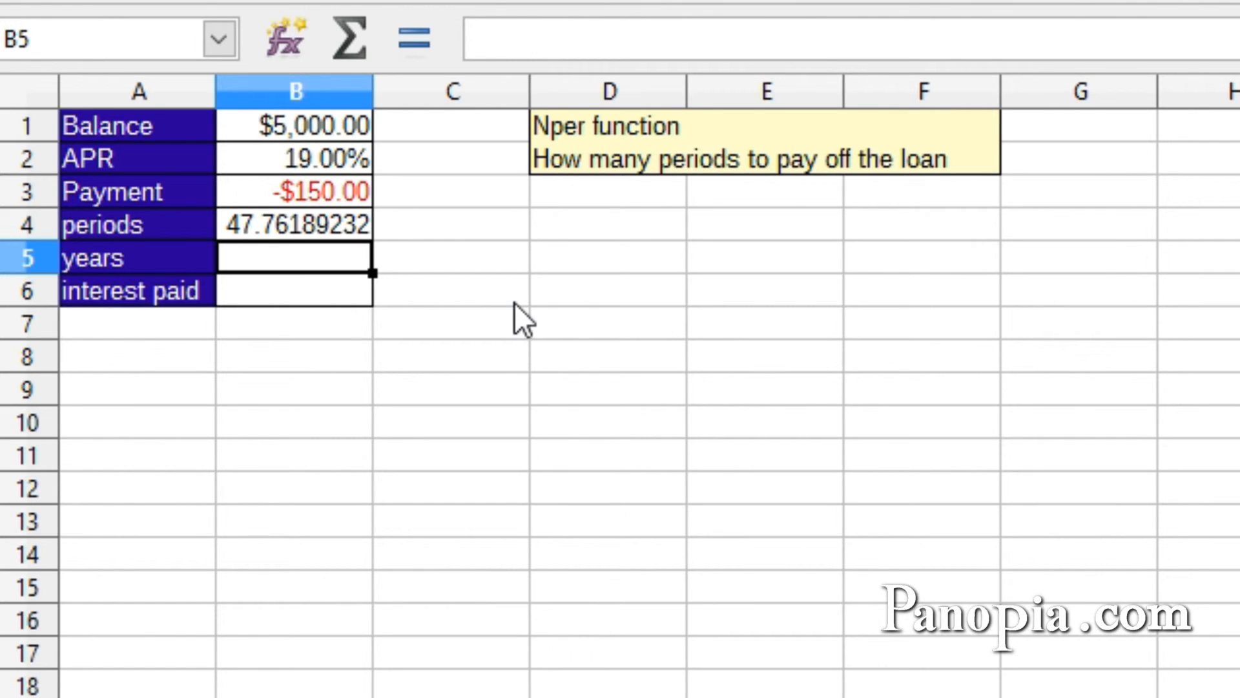
Step: Calculate the years in cell B5 by dividing the periods in B4 by 12
type("=")
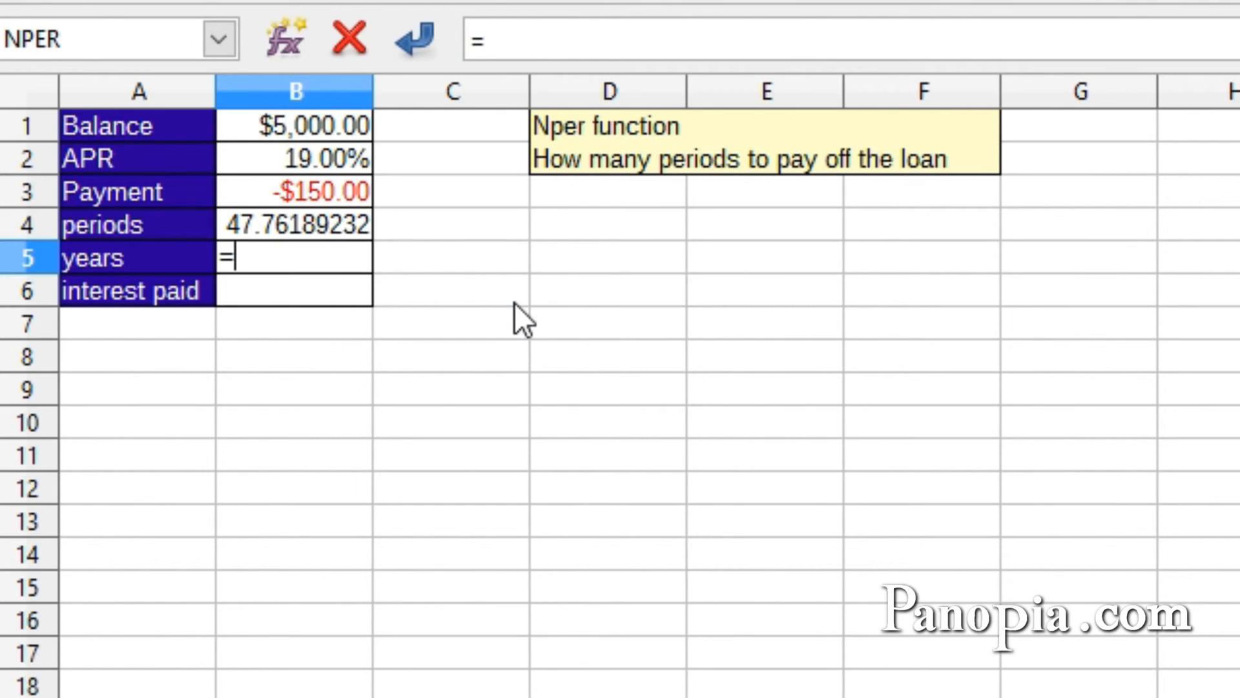
left_click(327, 225)
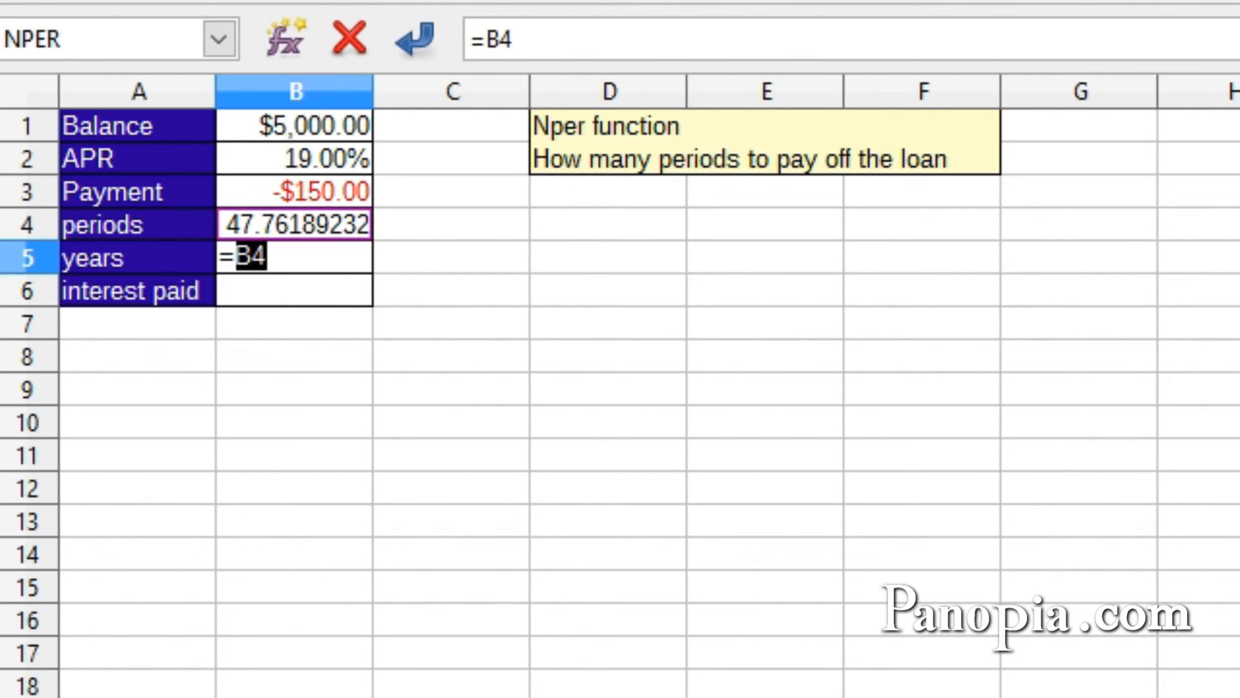
type("/")
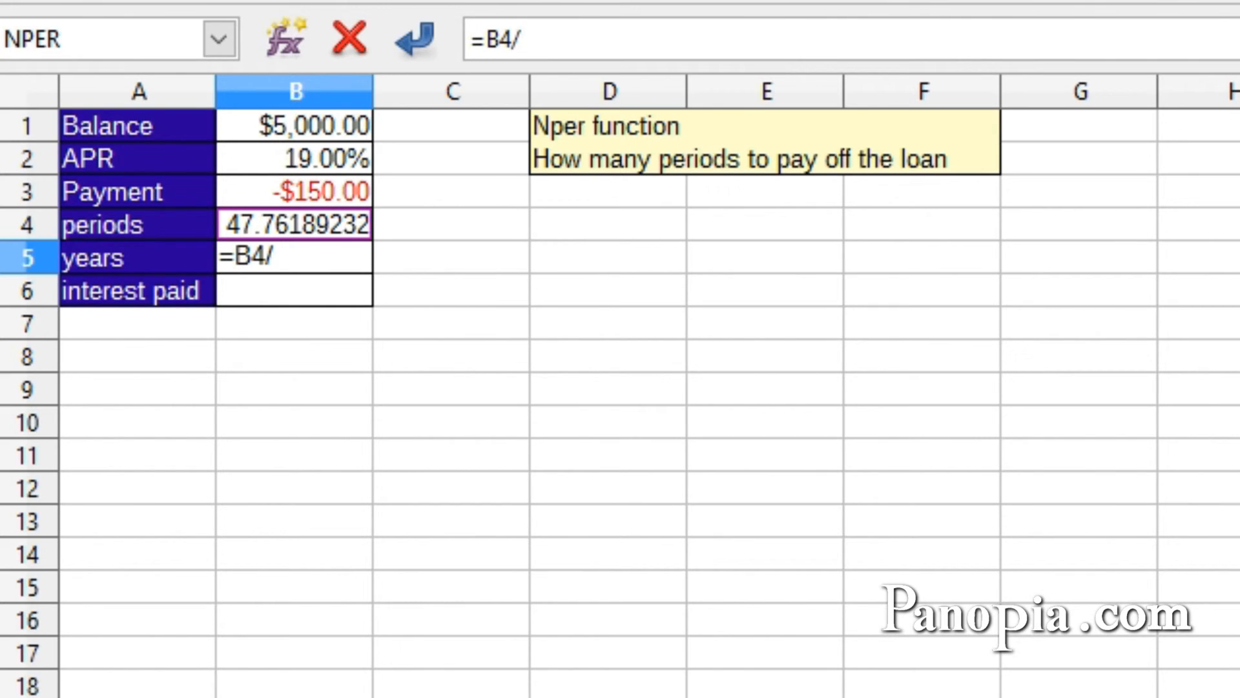
type("12")
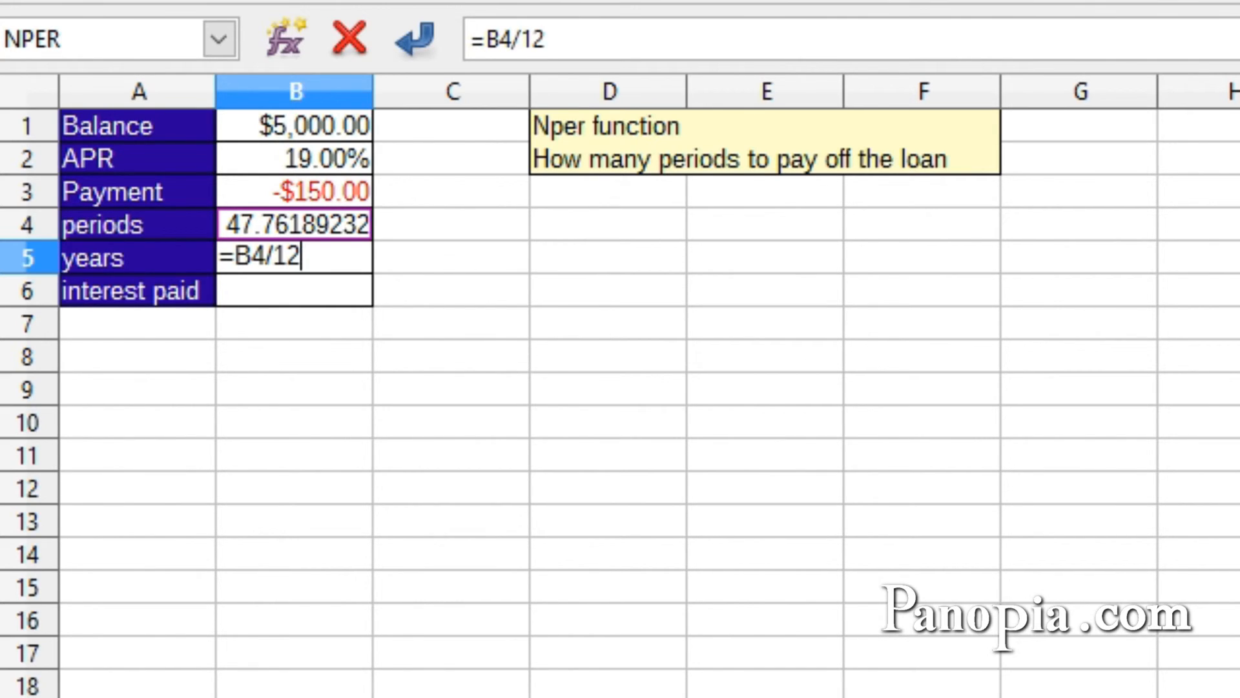
key("Return")
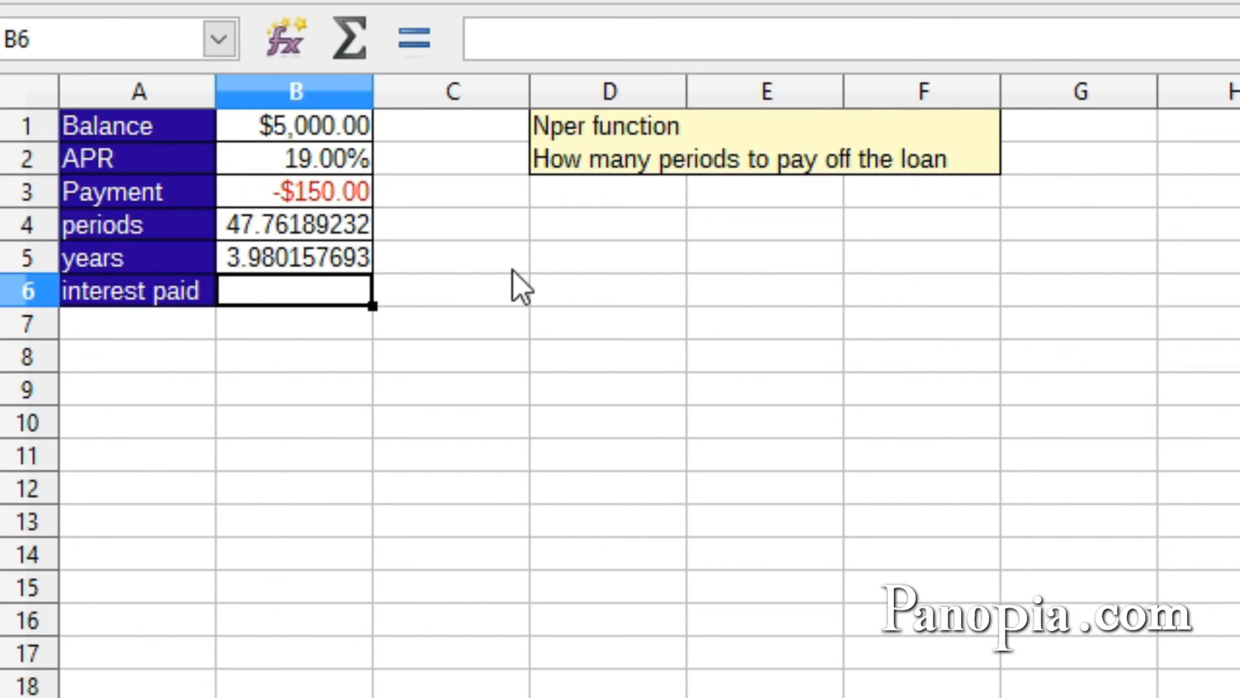
Step: Start a CUMIPMT formula in interest paid cell B6 with B2/12 as the rate
type("=")
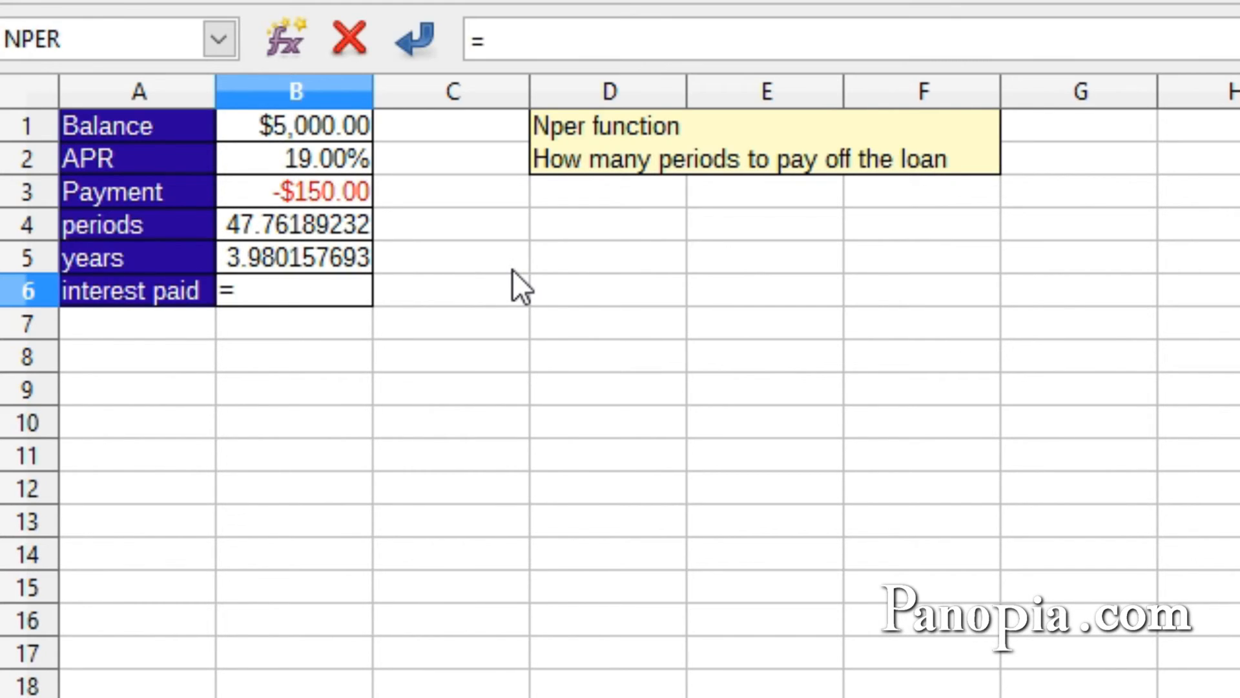
type("c")
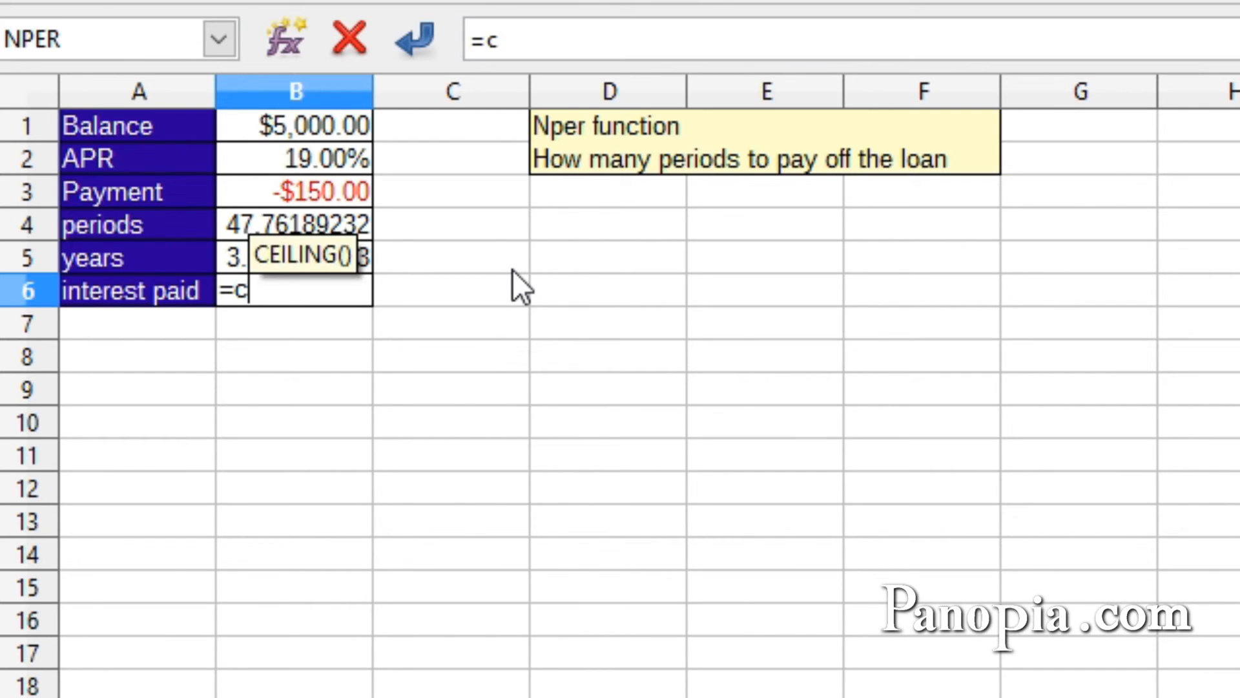
type("umipmt")
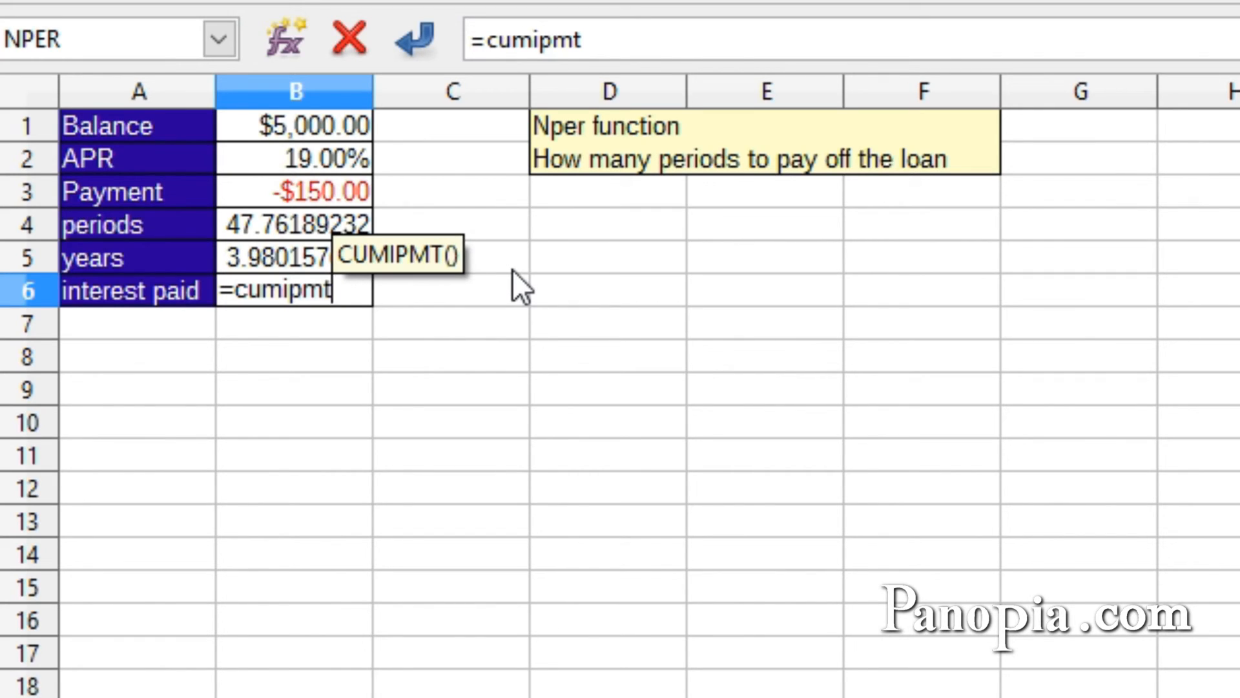
key("Return")
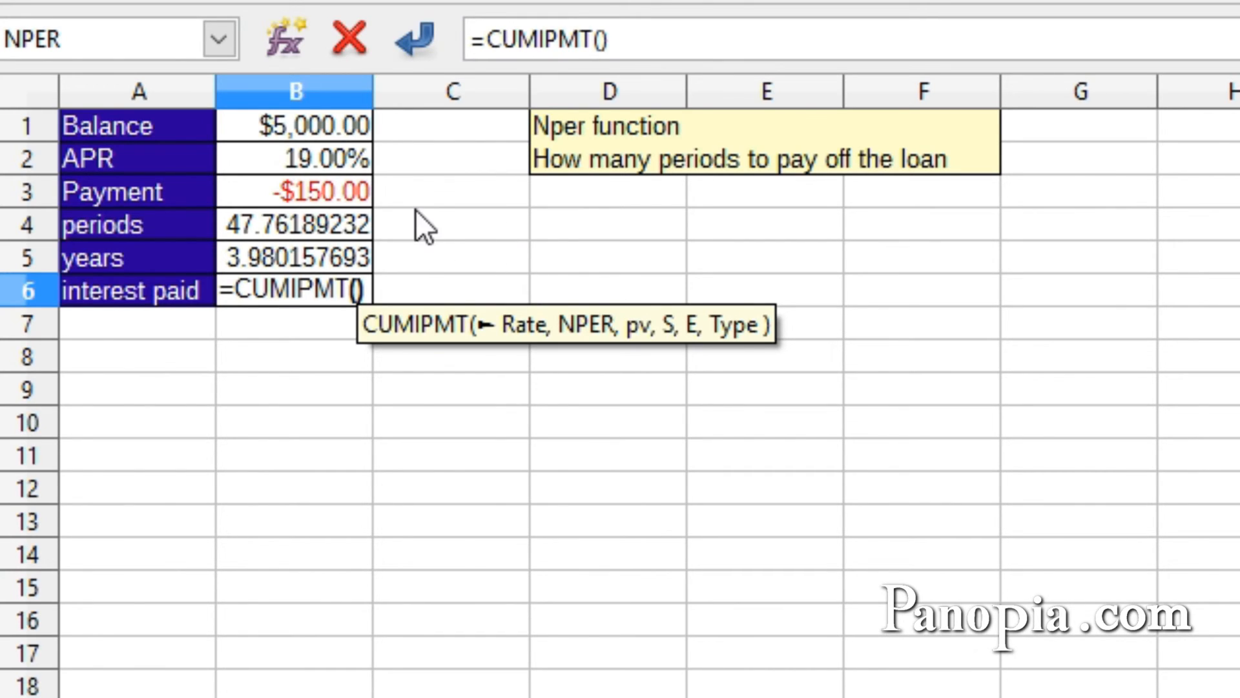
left_click(344, 160)
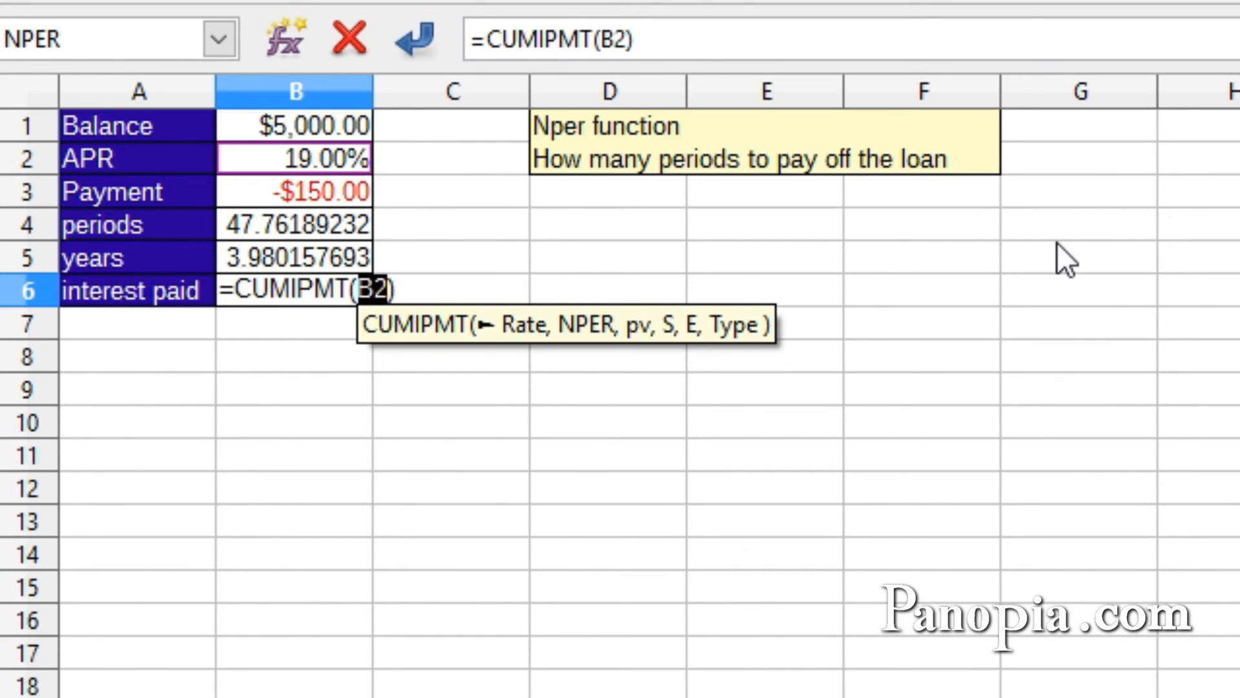
type("/12")
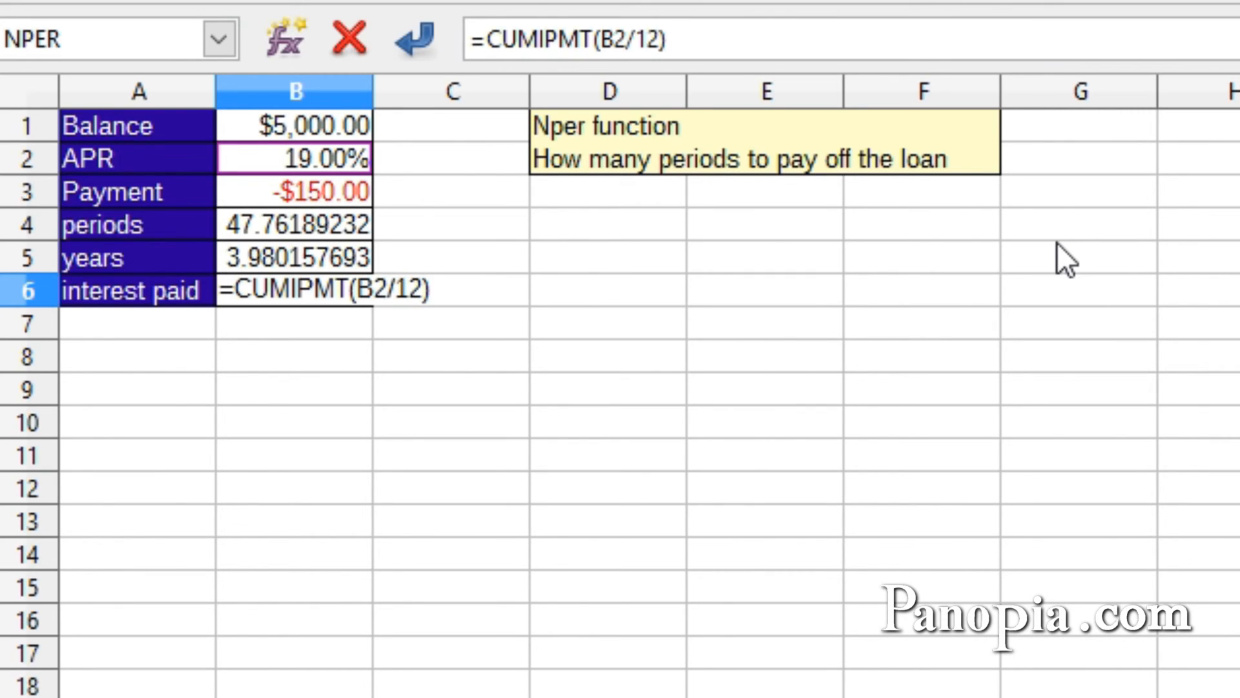
Step: Add B4 as the number of periods and balance B1 as the present value to the CUMIPMT formula
type(",")
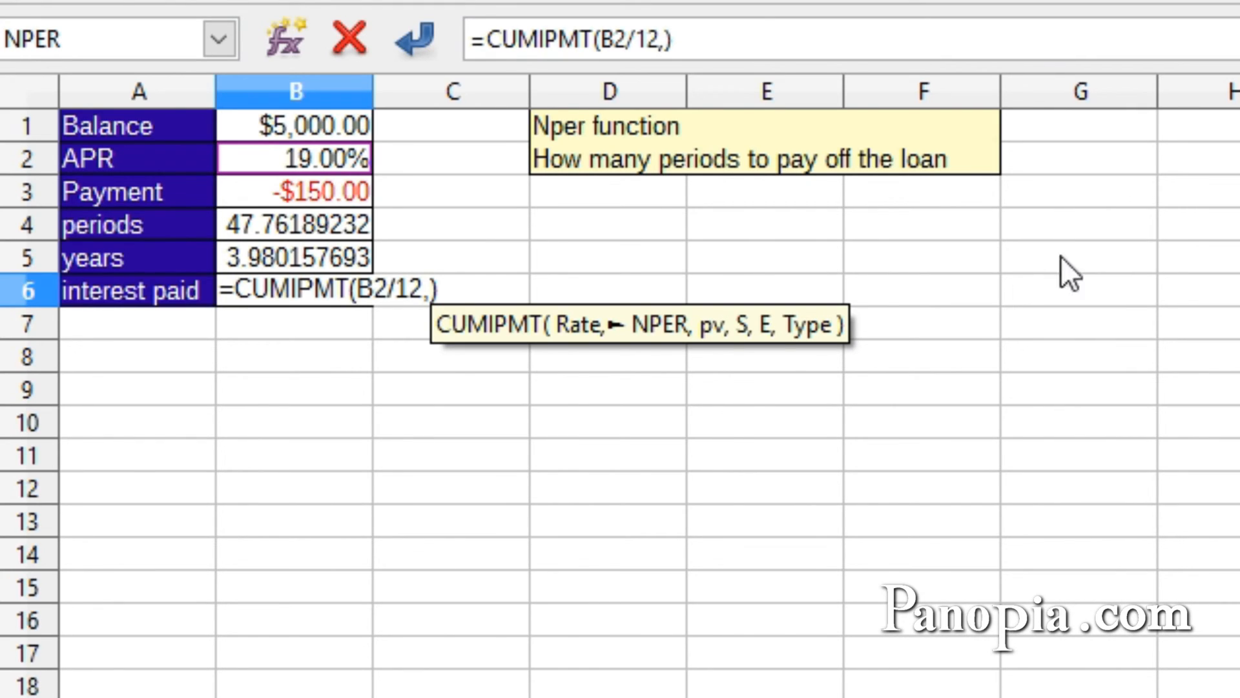
left_click(340, 232)
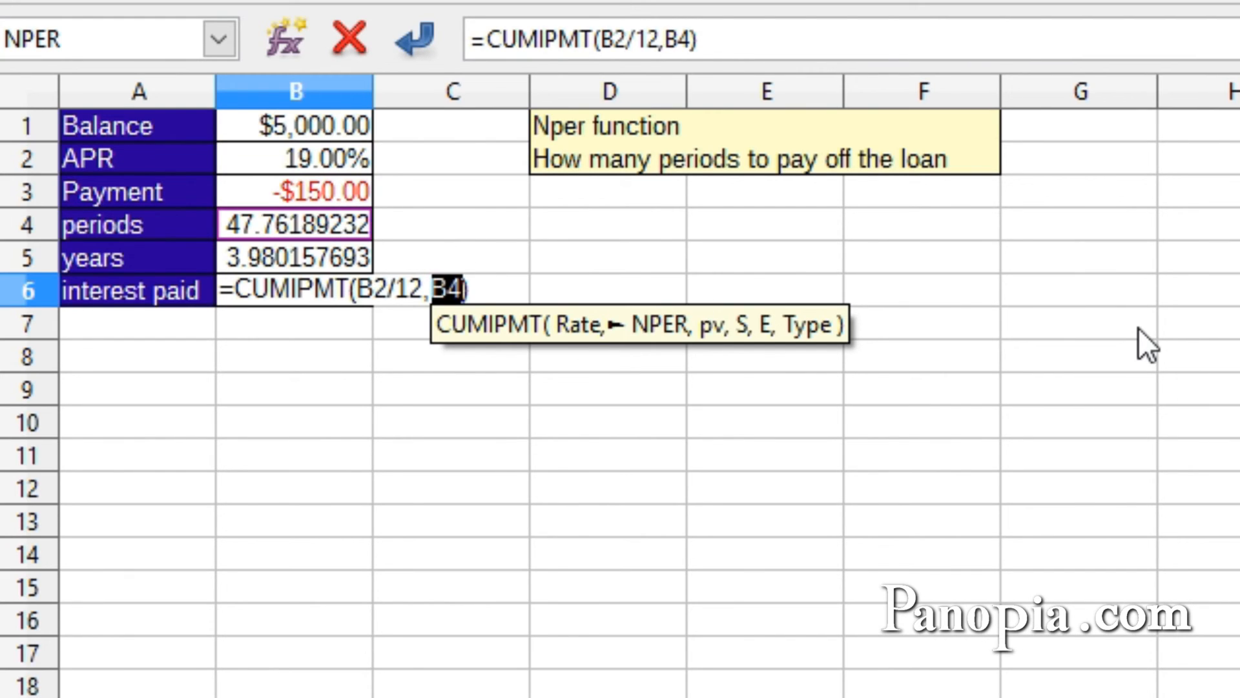
type(",")
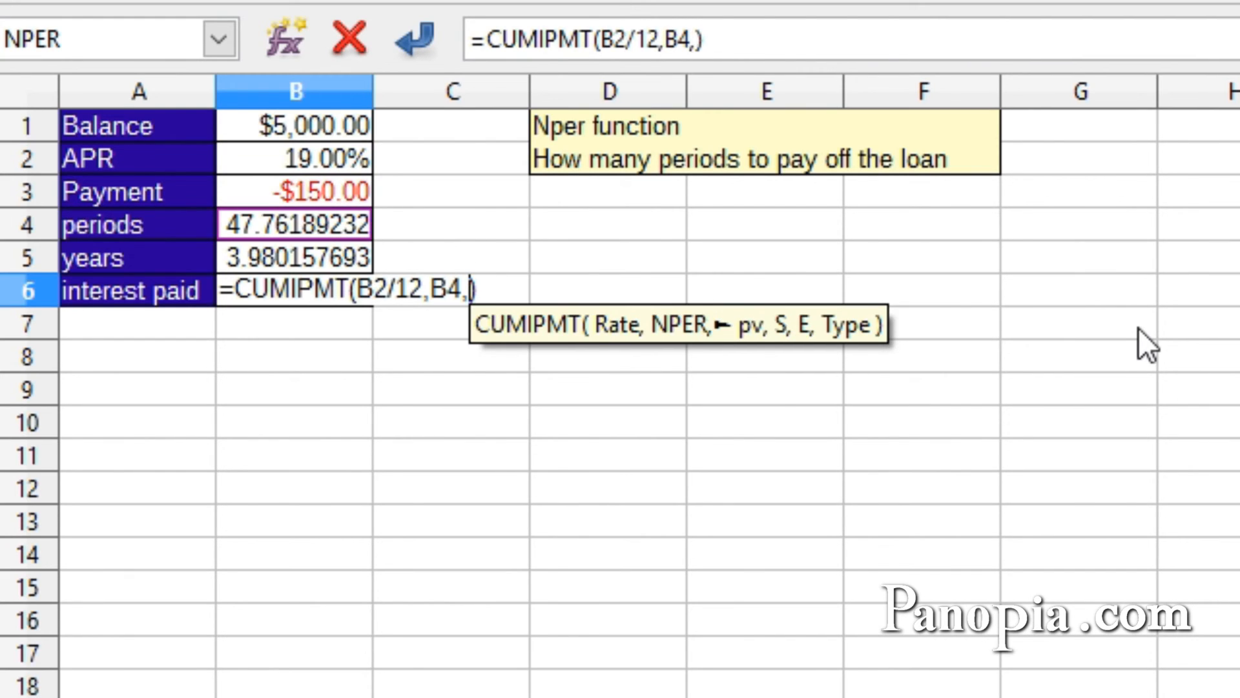
left_click(323, 128)
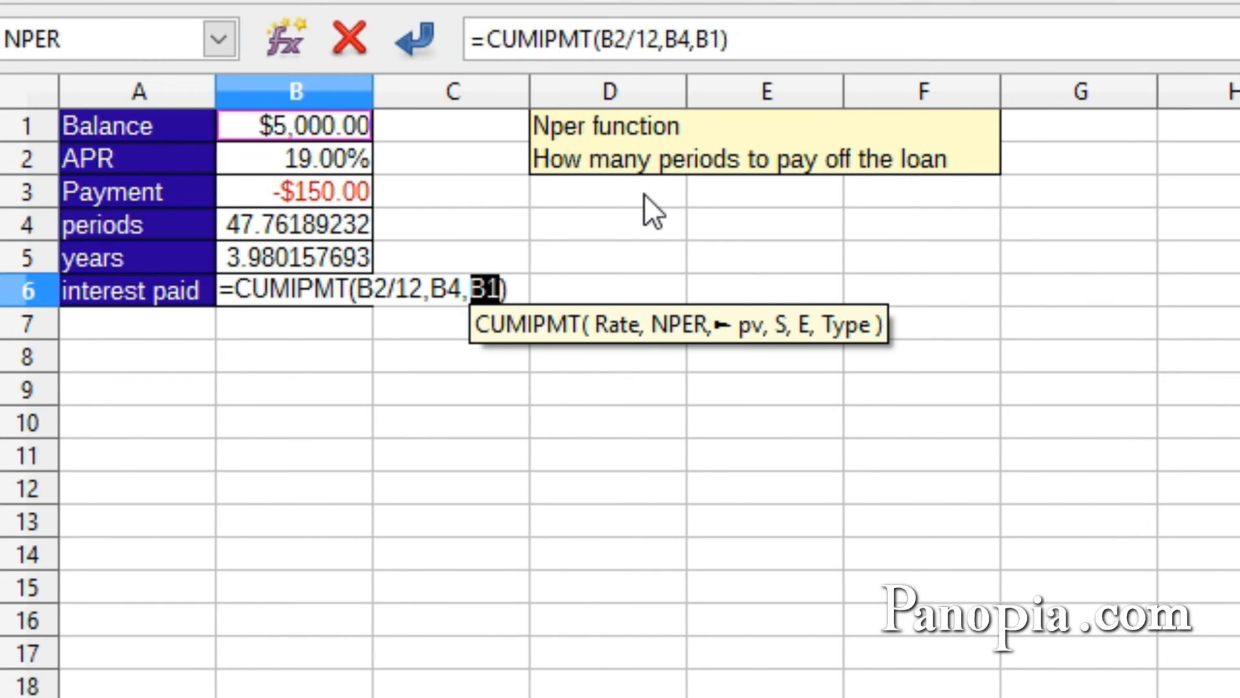
Step: Complete the CUMIPMT formula with start period 1, end period B4 and type 0, and enter it
type(",")
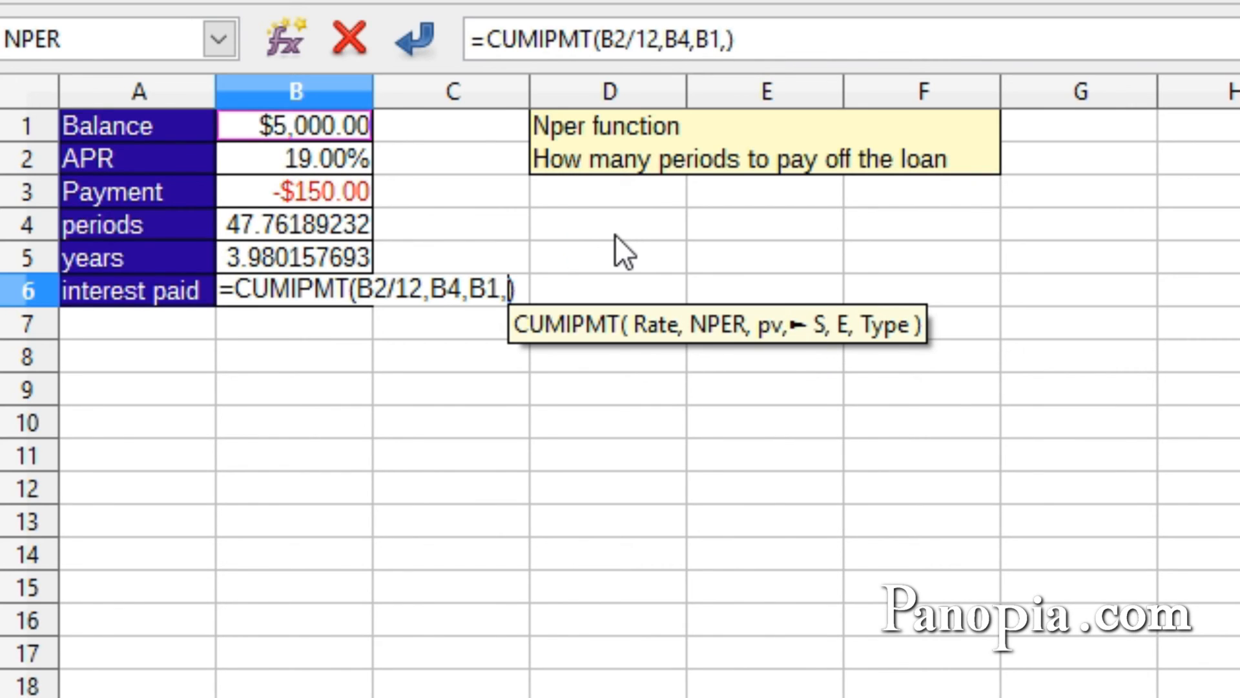
type("1")
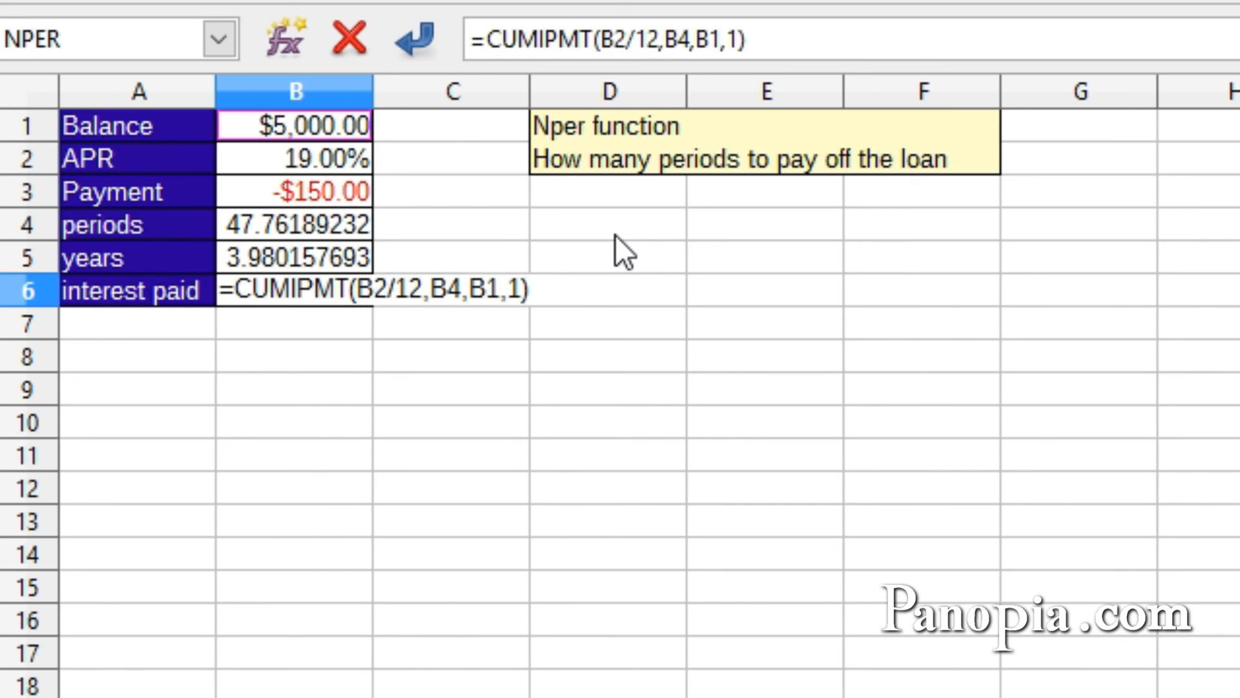
type(",")
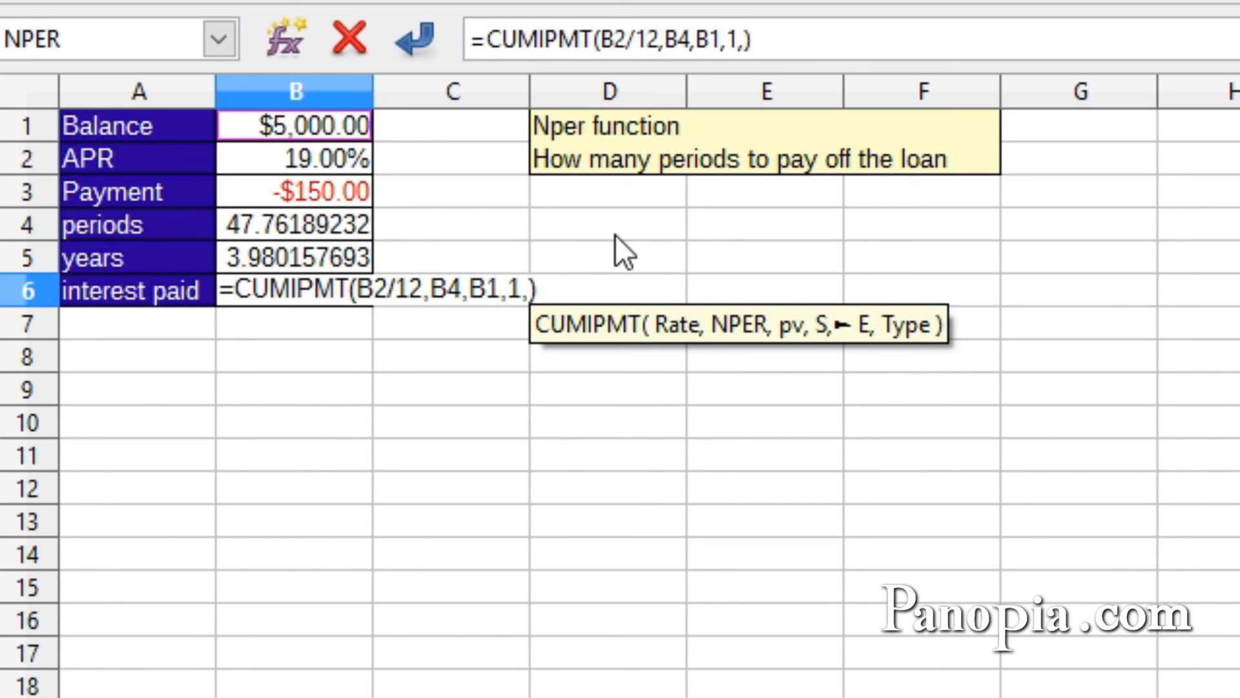
left_click(297, 230)
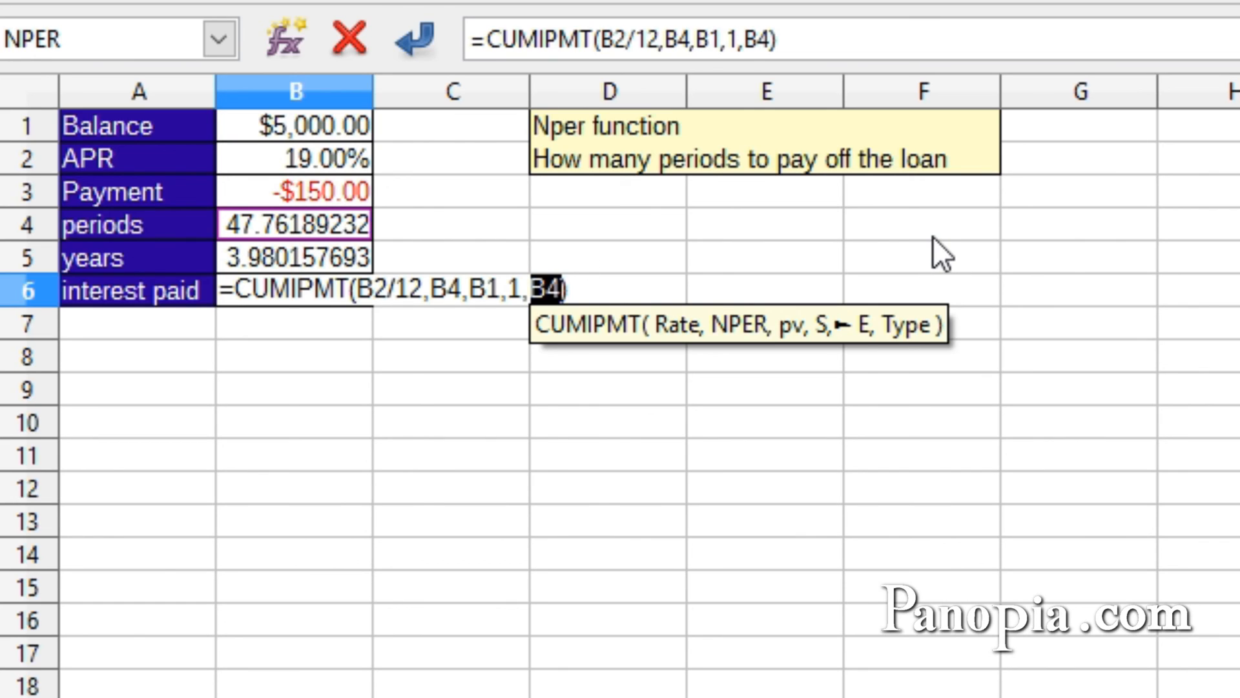
type(",")
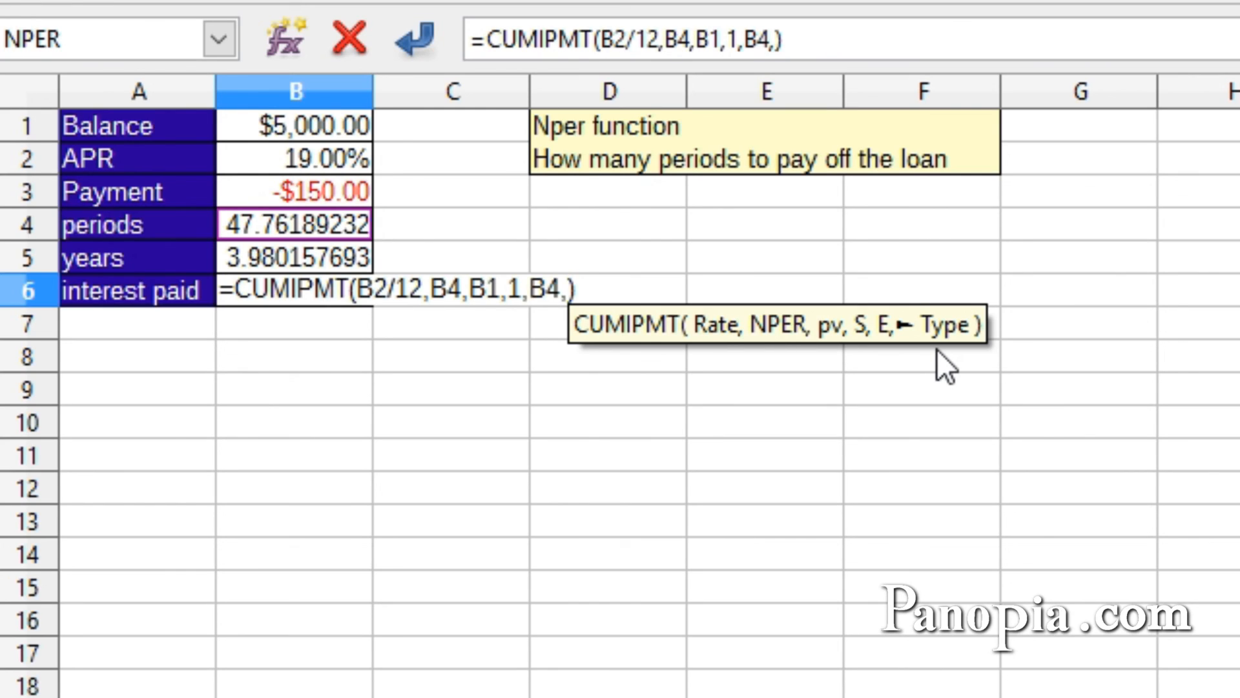
type("0")
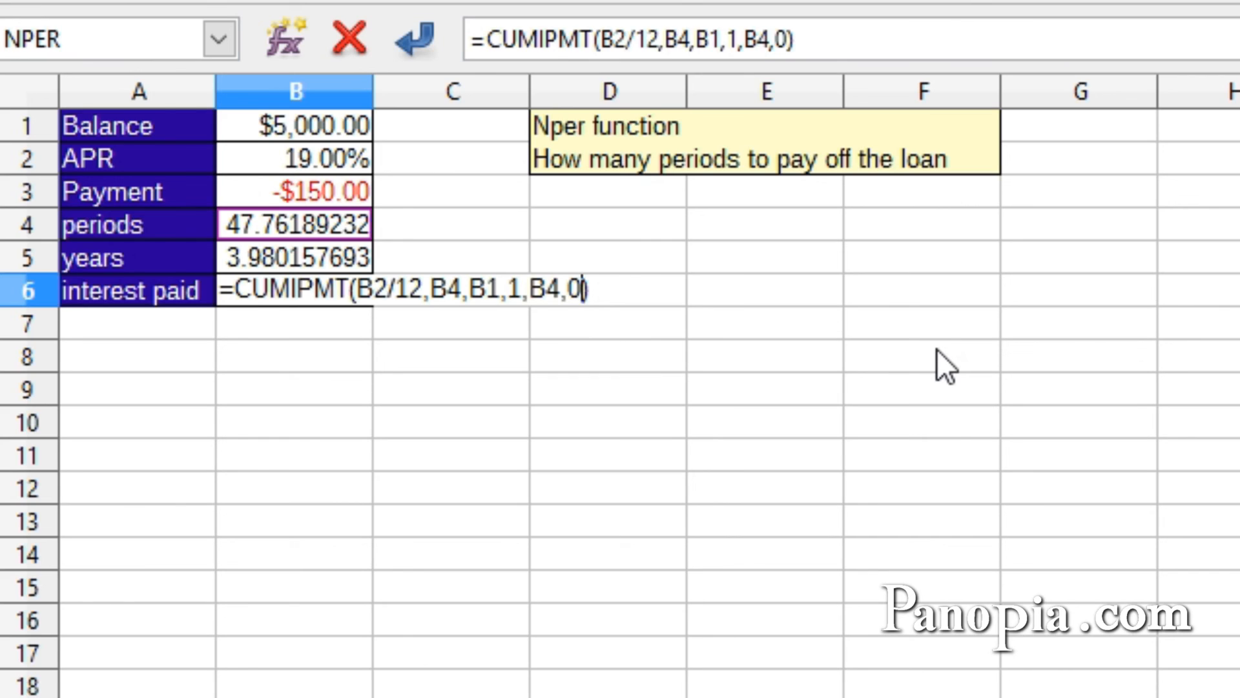
key("Return")
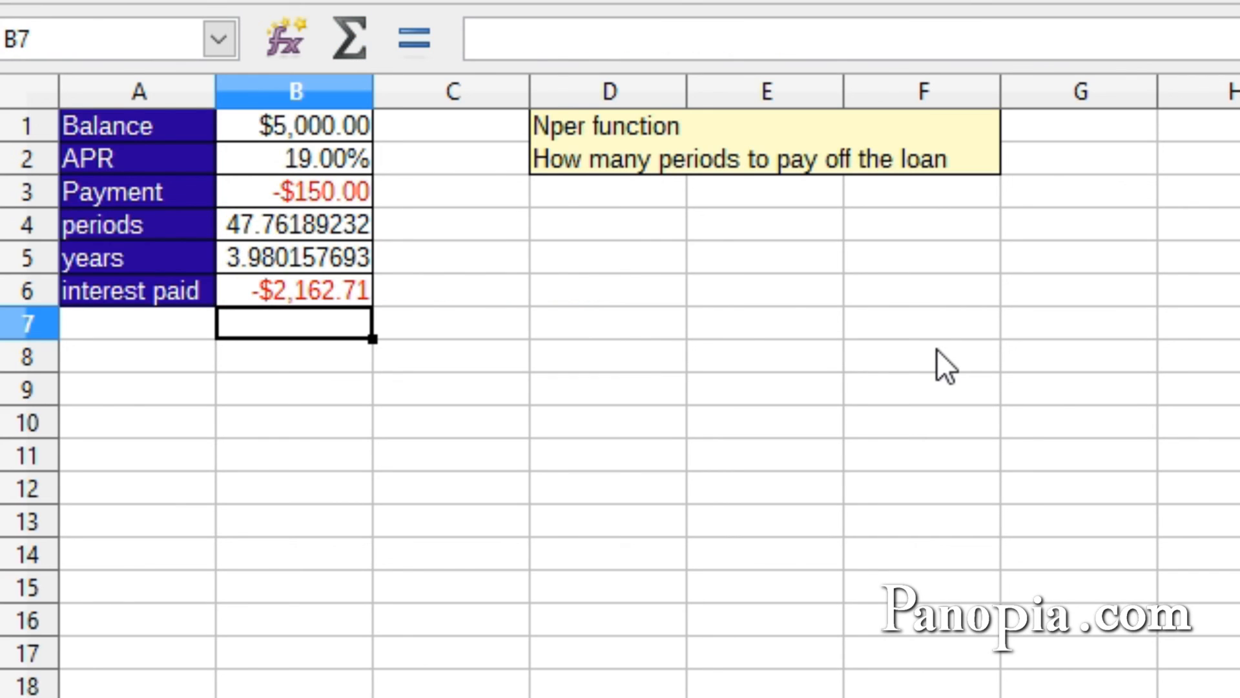